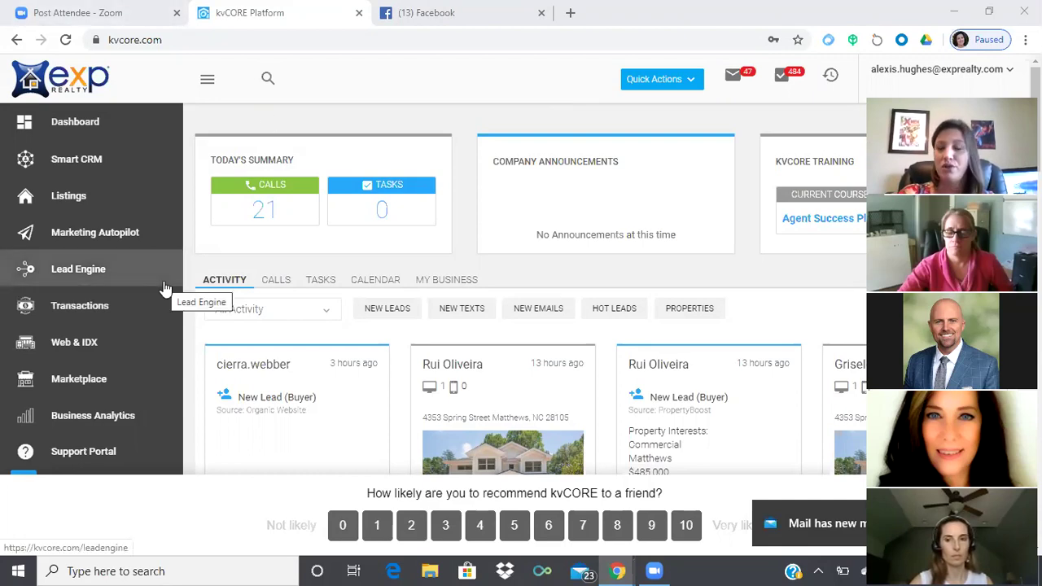
Open the newest lead's record in the Smart CRM and start adding a market report to it
left_click(89, 171)
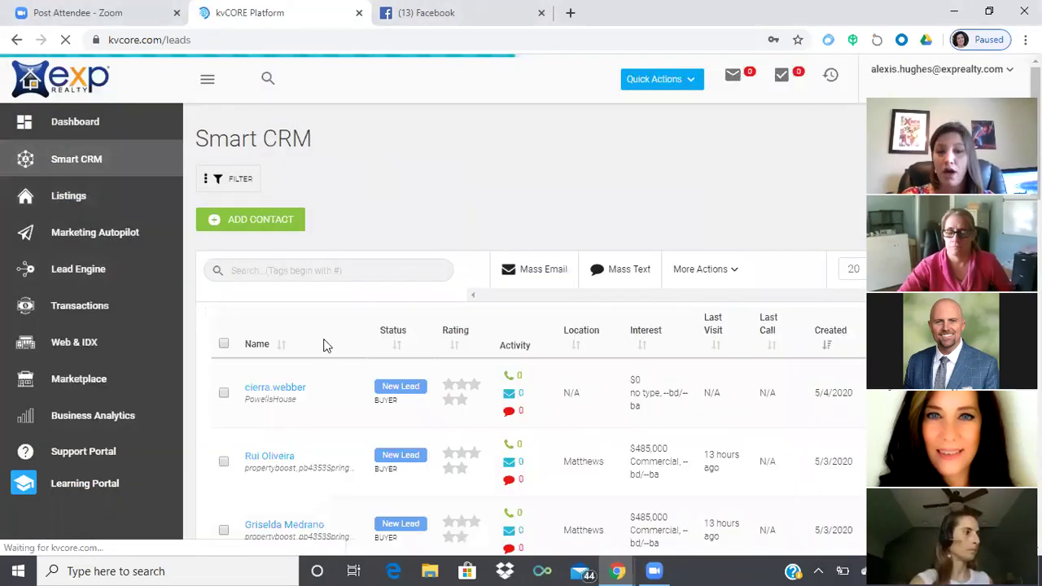
left_click(289, 389)
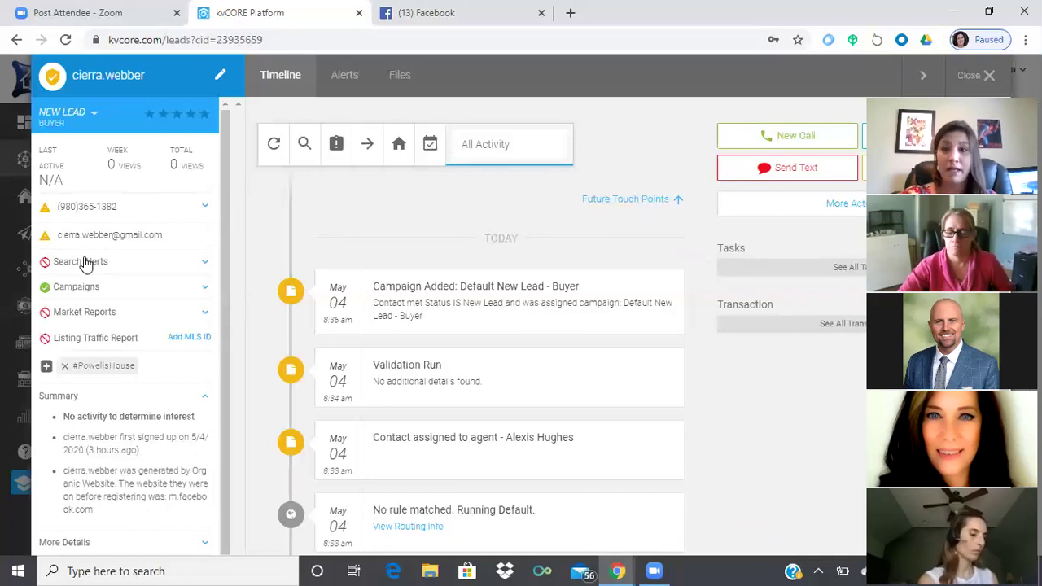
left_click(104, 317)
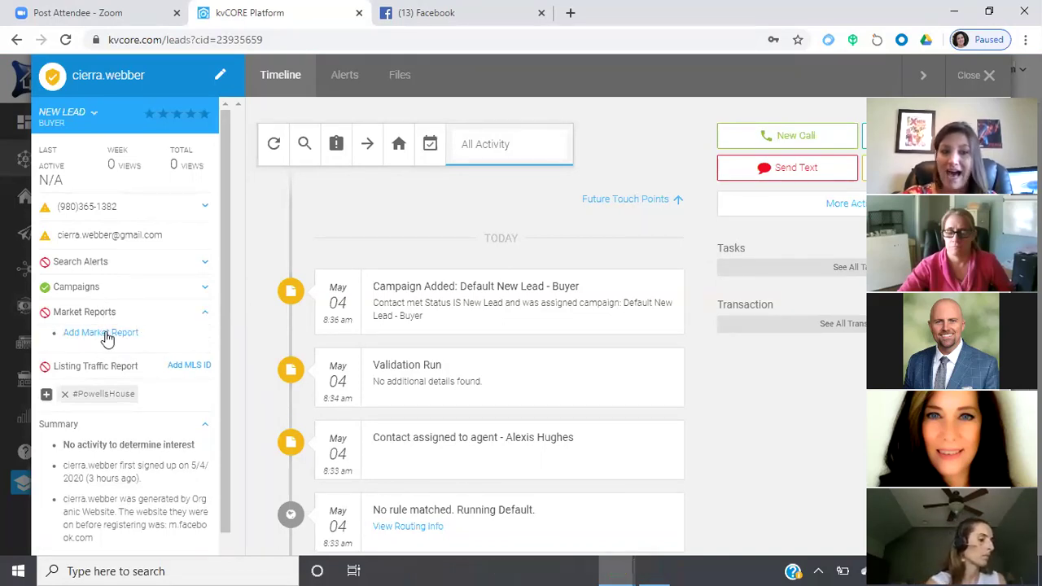
left_click(105, 335)
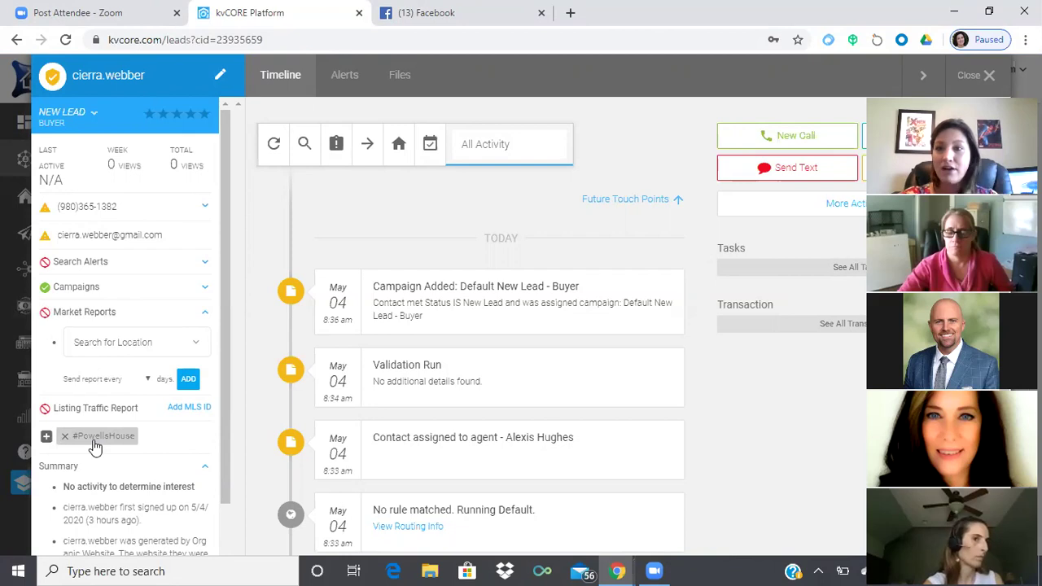
Add a market report for the city of Locust, NC, to the lead, sent every 14 days
left_click(102, 346)
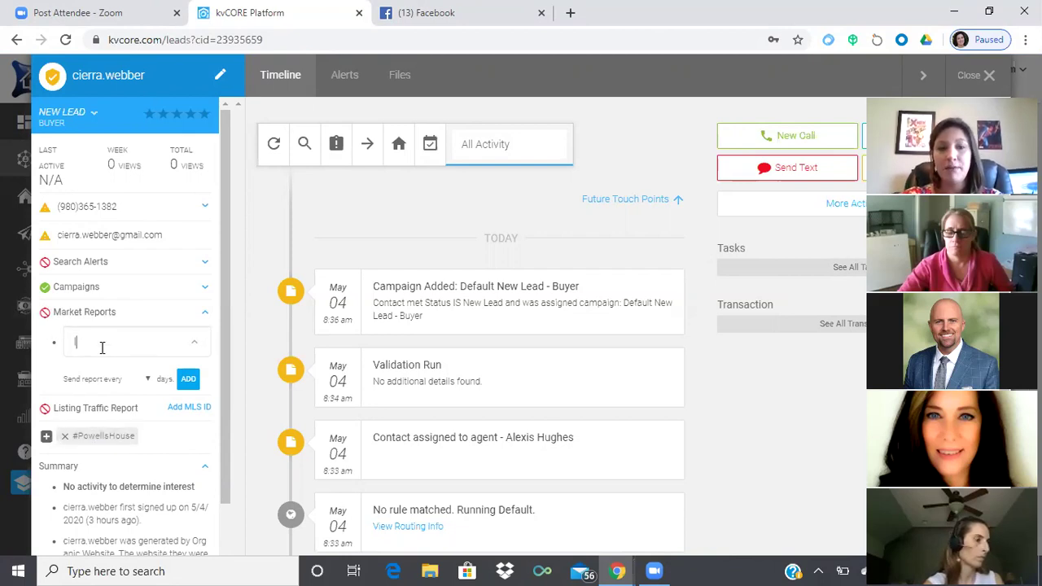
type("locust")
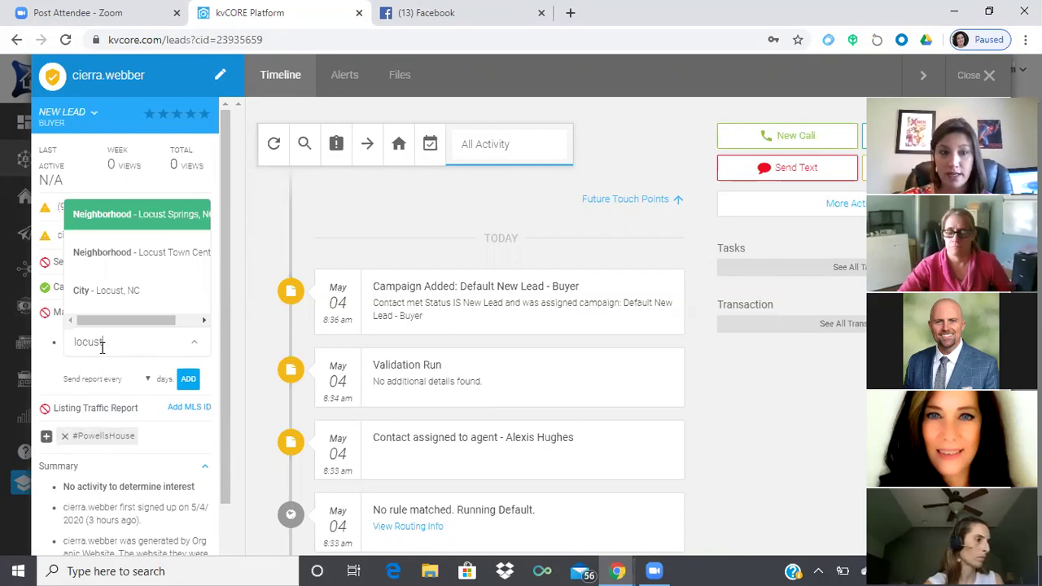
left_click(118, 293)
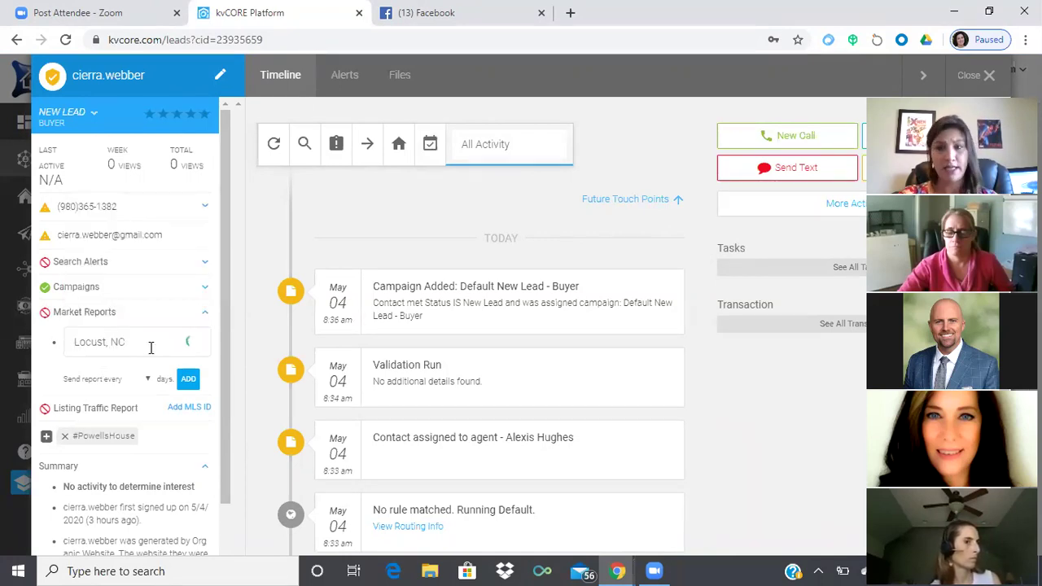
left_click(149, 380)
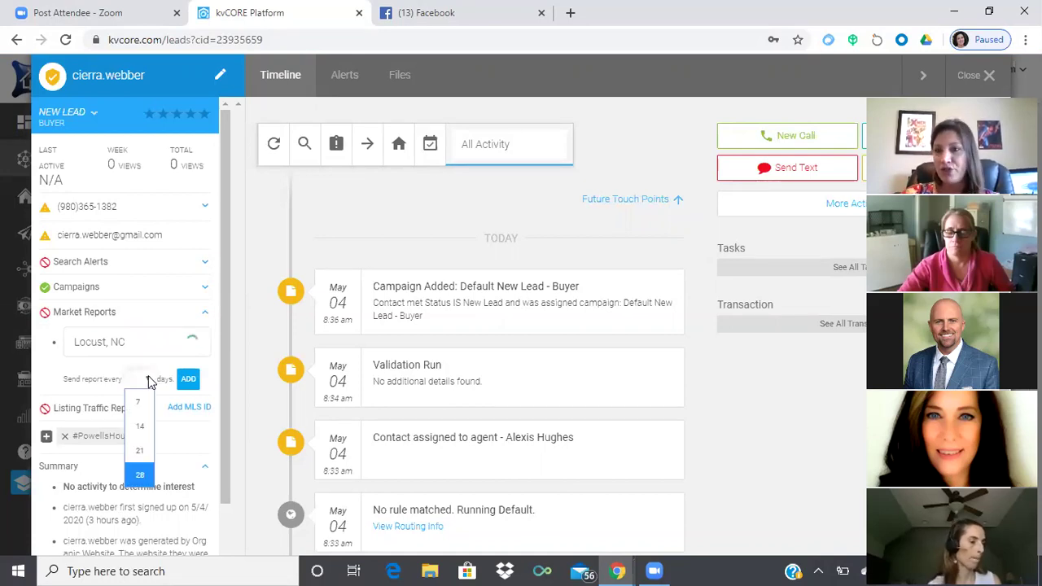
left_click(141, 429)
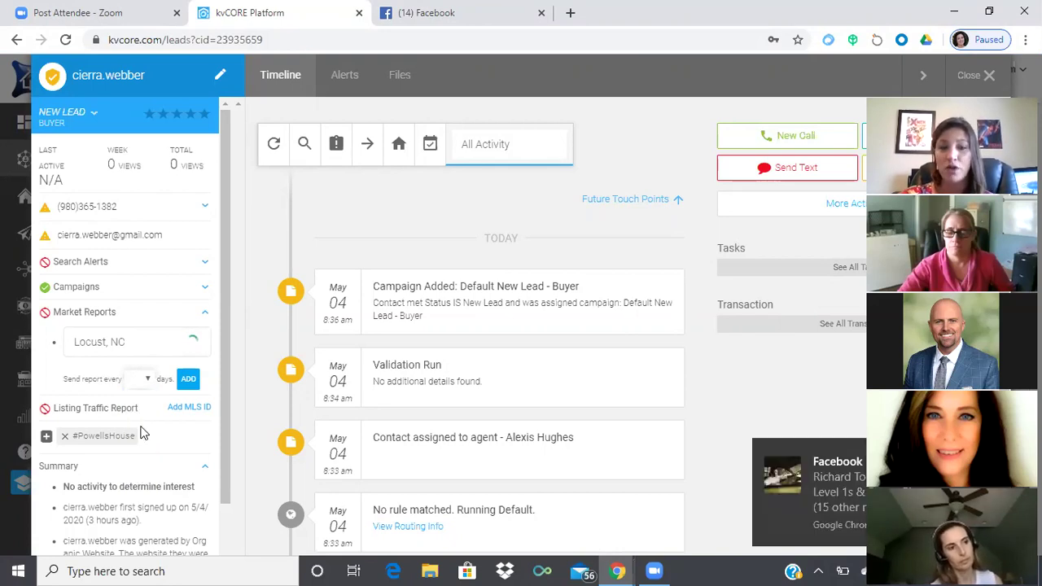
left_click(187, 381)
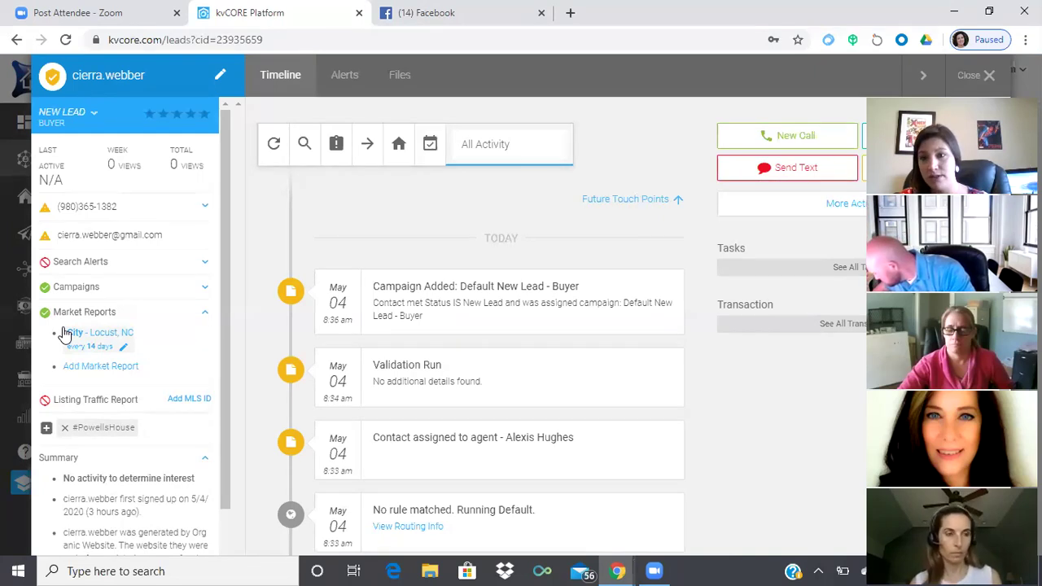
View the status choices available for the lead, then close the record without changing its status
left_click(75, 118)
left_click(137, 159)
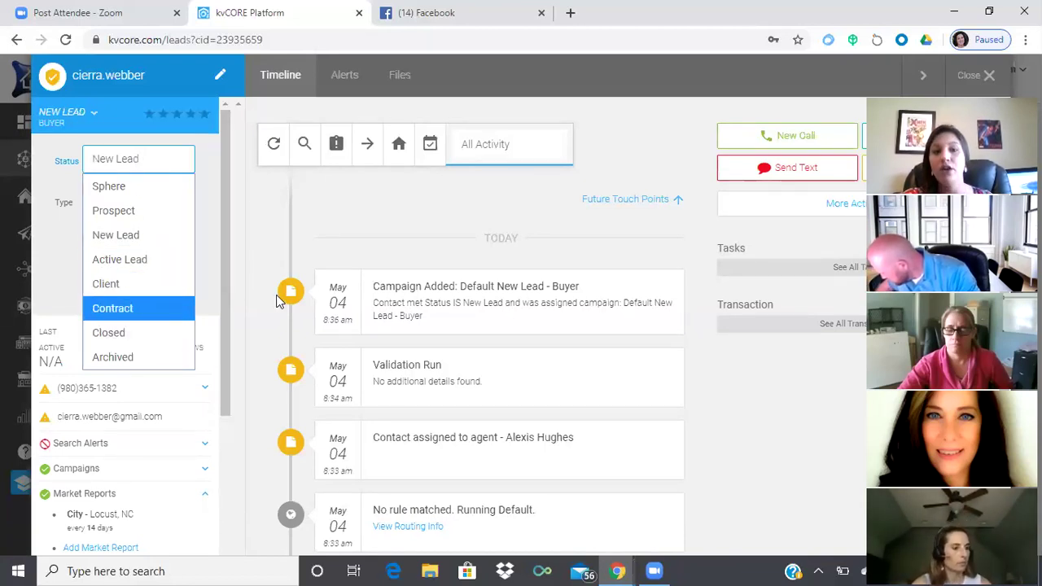
left_click(320, 247)
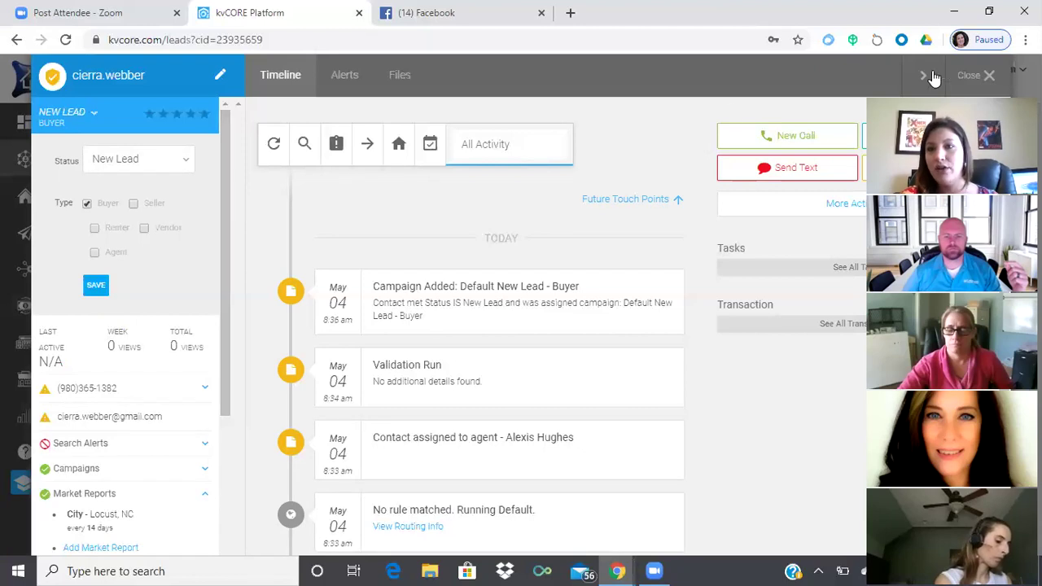
left_click(983, 80)
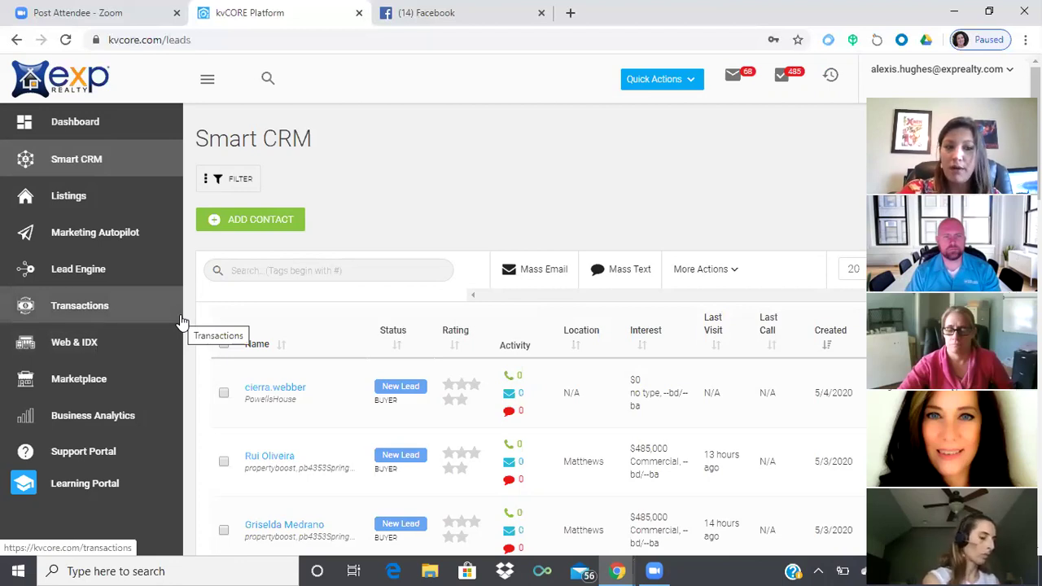
Open the website's blog posts under Web & IDX and look through the list of posts
left_click(102, 345)
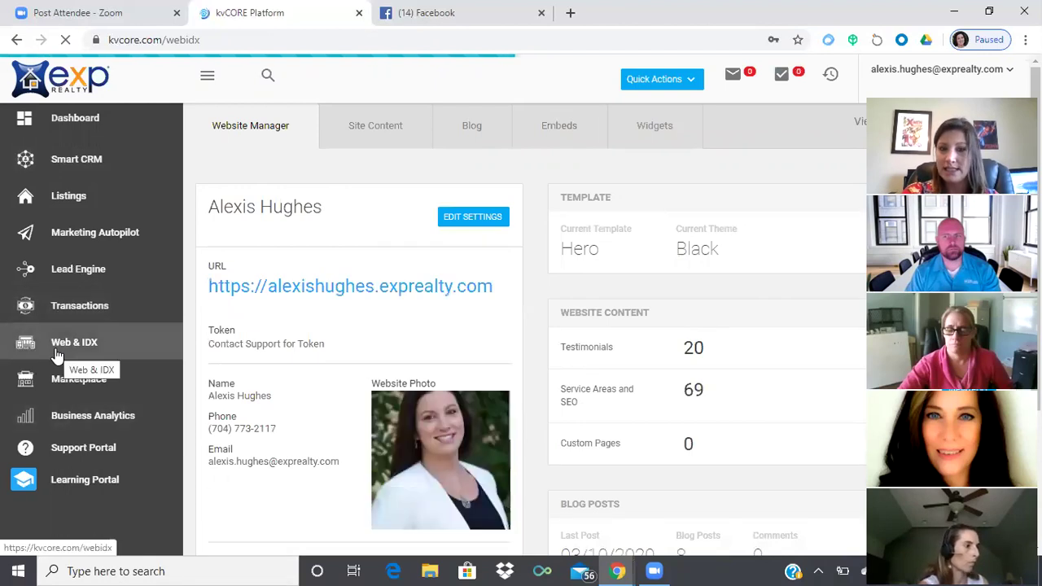
left_click(463, 136)
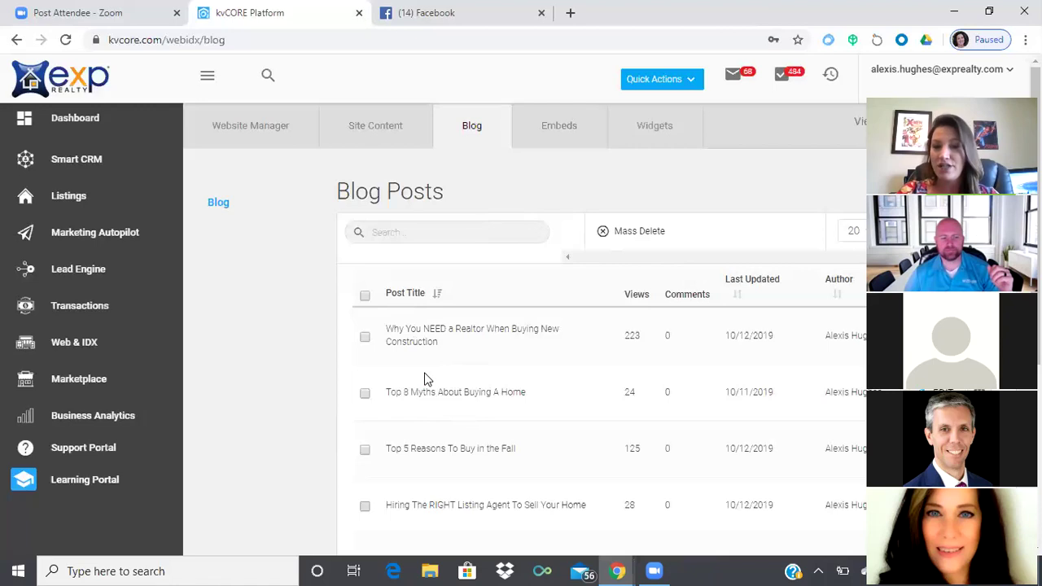
scroll(285, 403, "down", 1)
scroll(287, 403, "down", 2)
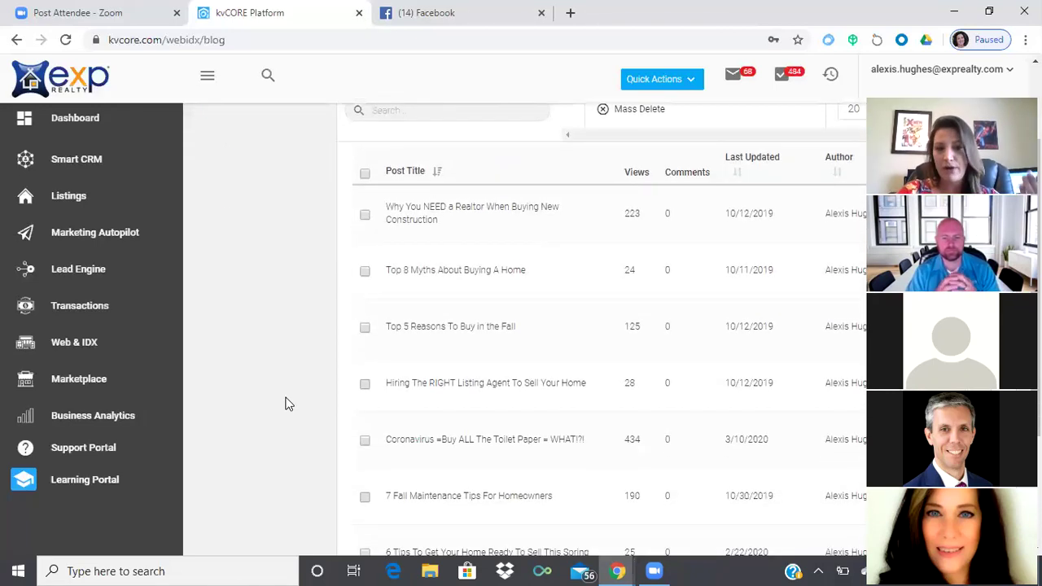
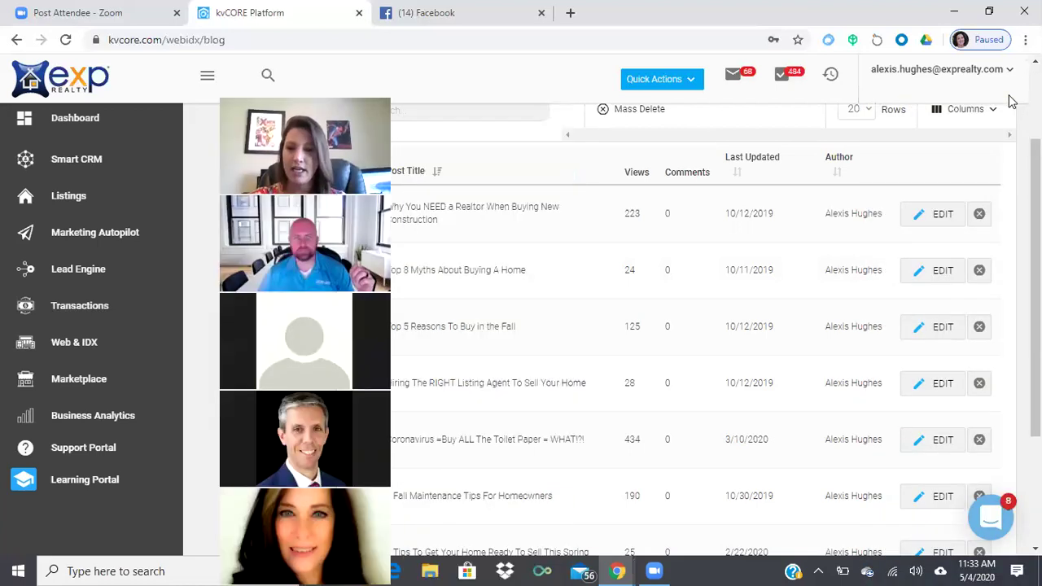
Open the Coronavirus toilet paper blog post for editing, review its content down to the publish date, and close it without saving
left_click(937, 441)
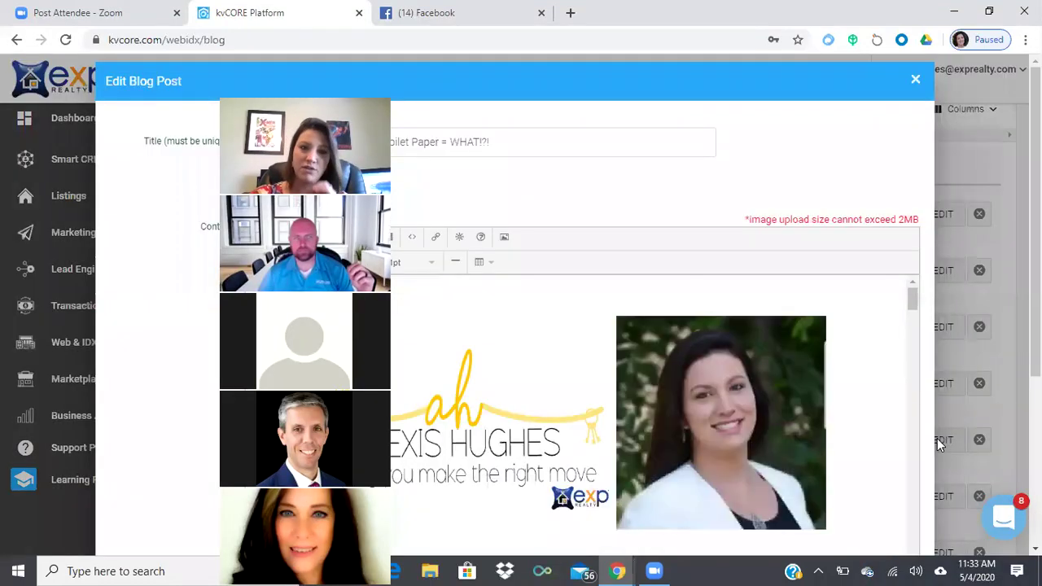
left_click_drag(913, 301, 933, 552)
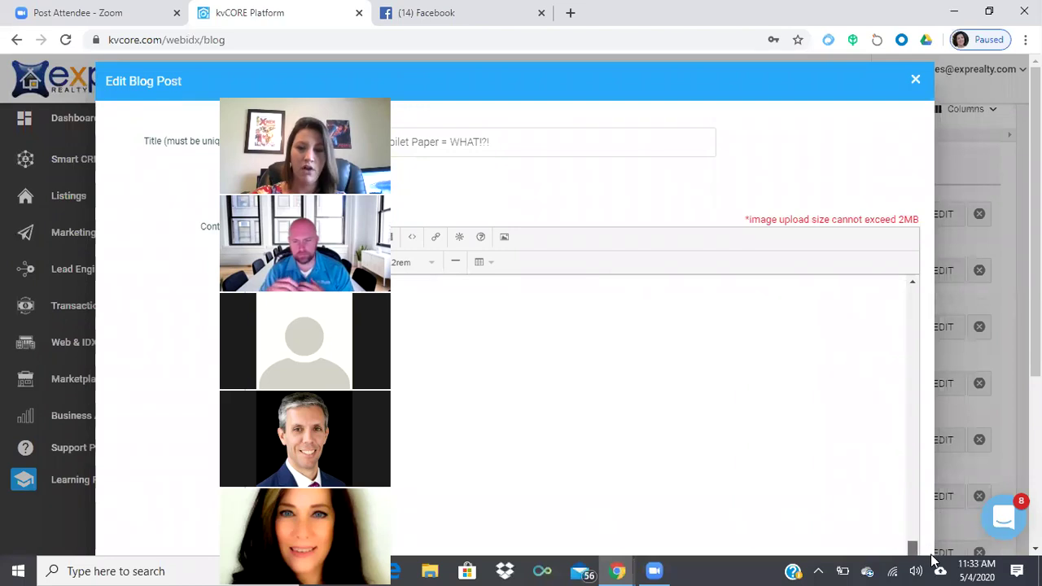
scroll(933, 537, "down", 2)
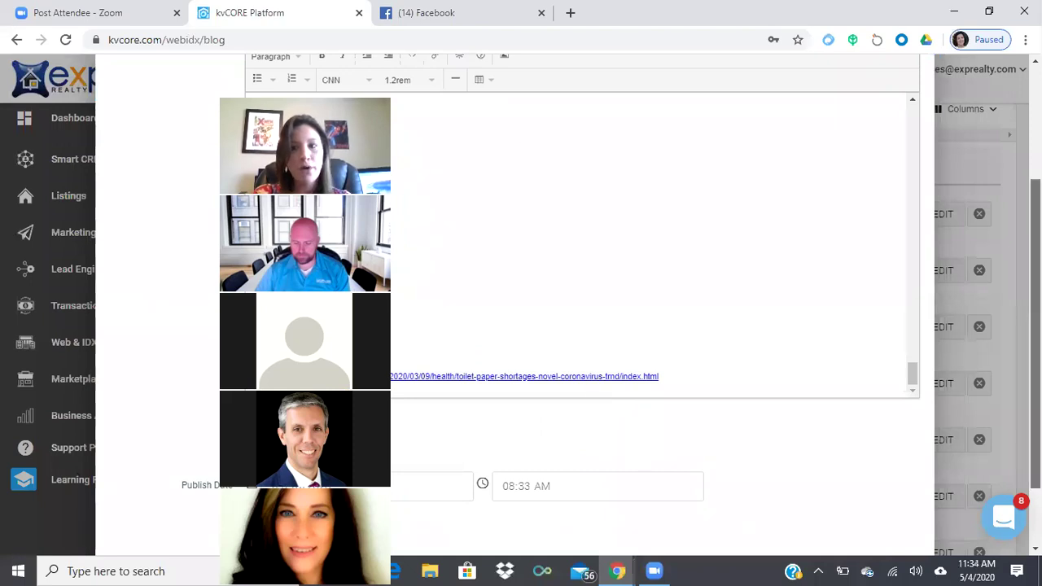
scroll(570, 326, "up", 3)
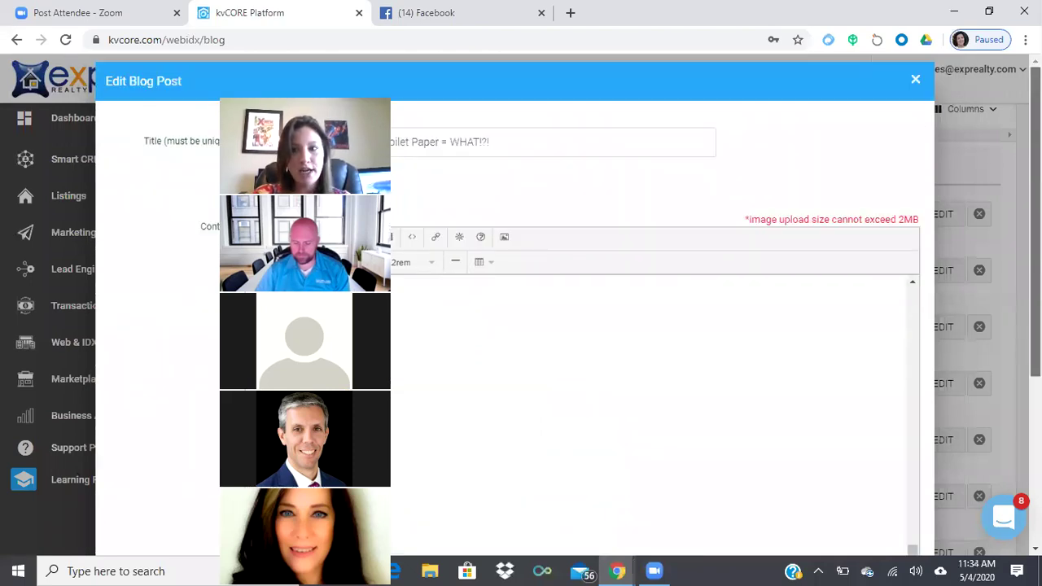
left_click(916, 81)
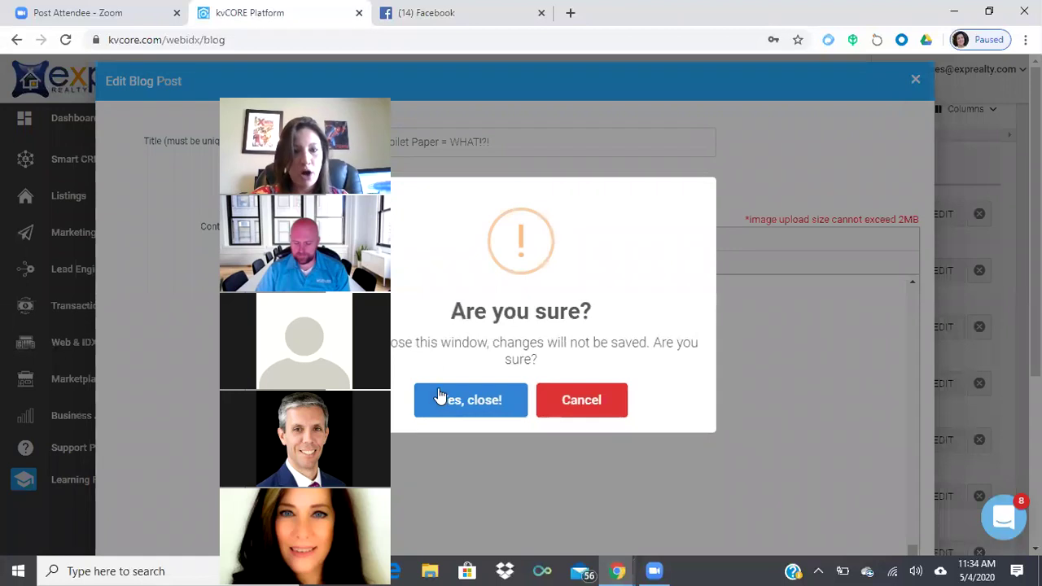
left_click(440, 399)
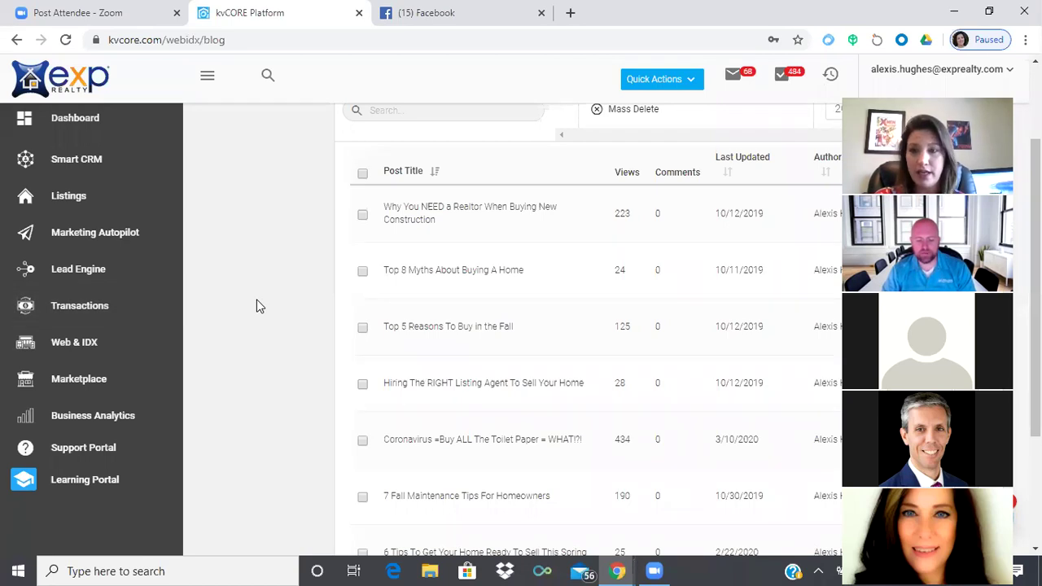
Start building an IDX Squeeze Page in the Lead Engine on the agent's exprealty.com domain, using the Market Report type
left_click(103, 278)
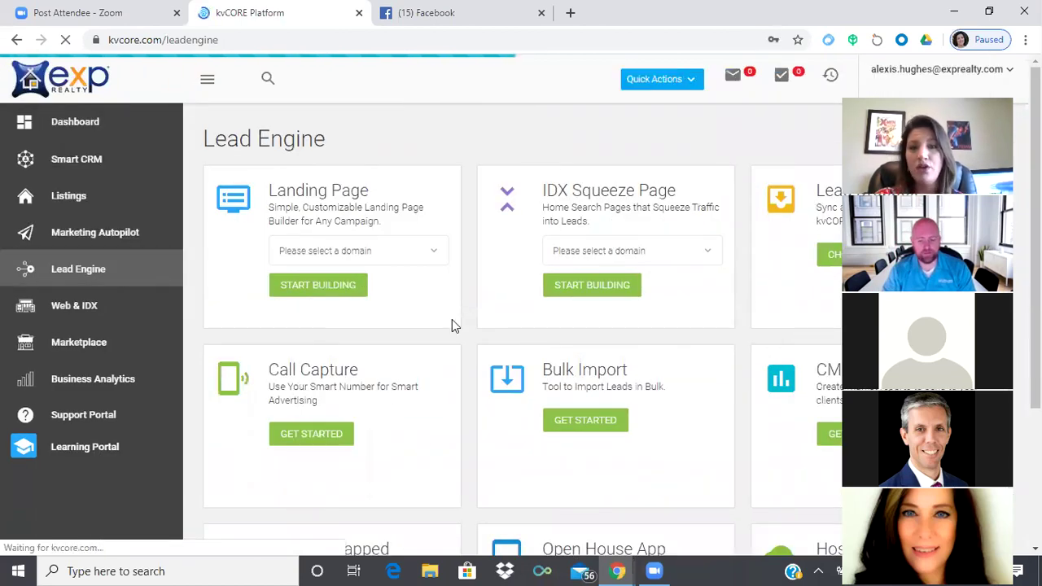
left_click(595, 256)
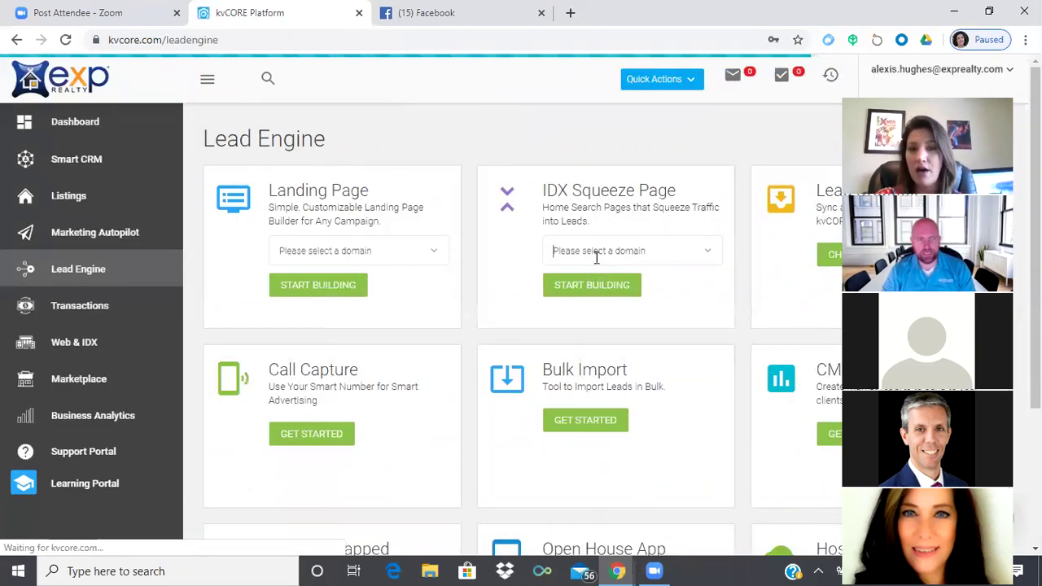
left_click(639, 285)
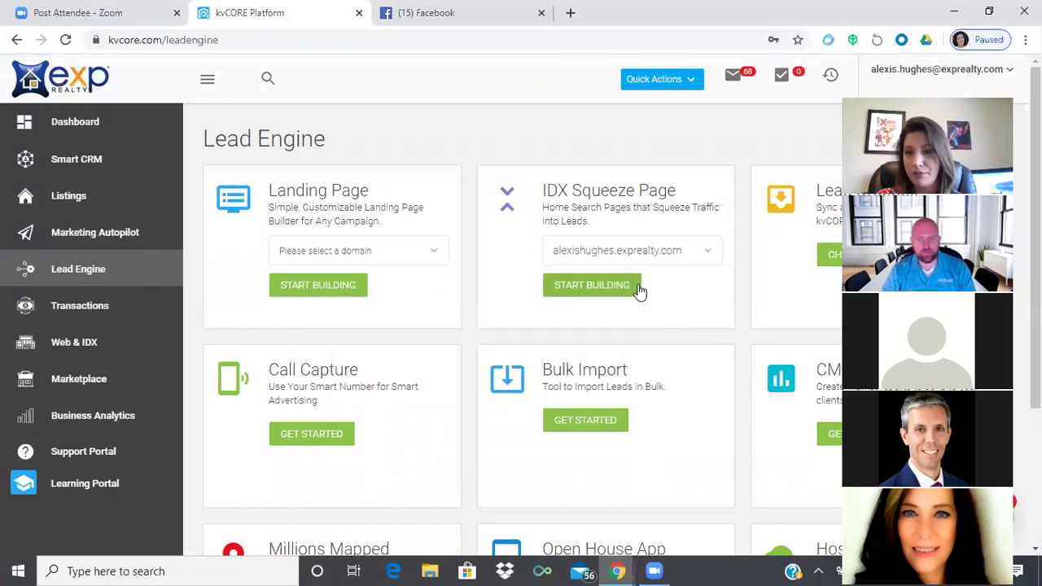
left_click(597, 293)
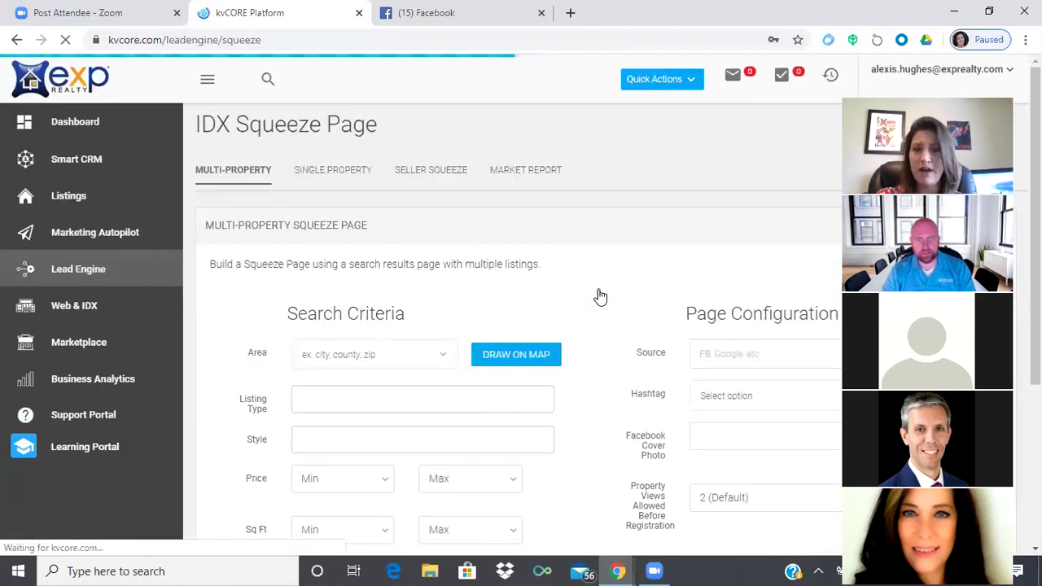
left_click(537, 178)
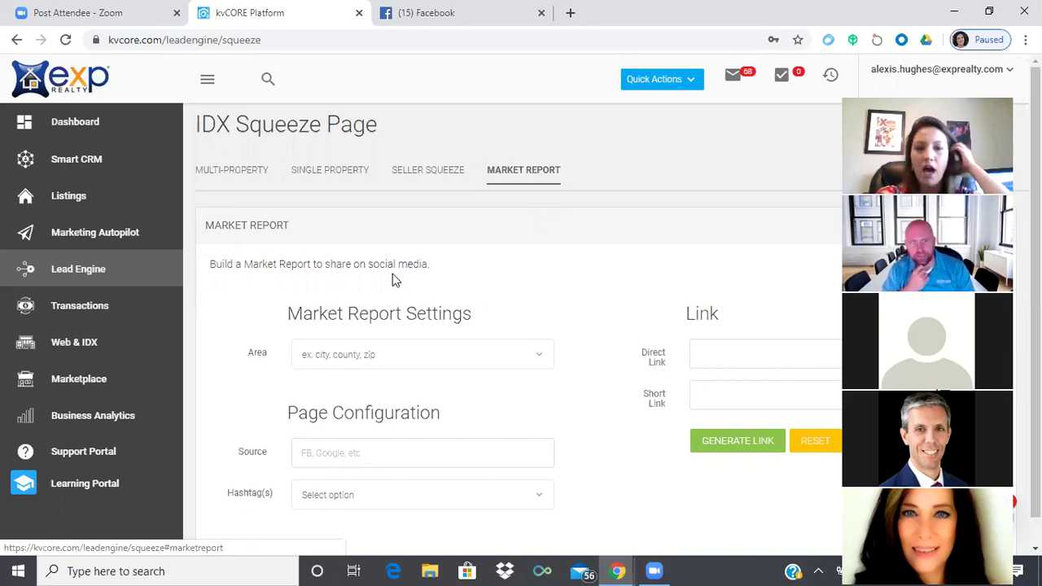
Set the market report's area to Mecklenburg County and its source to FB
type("M")
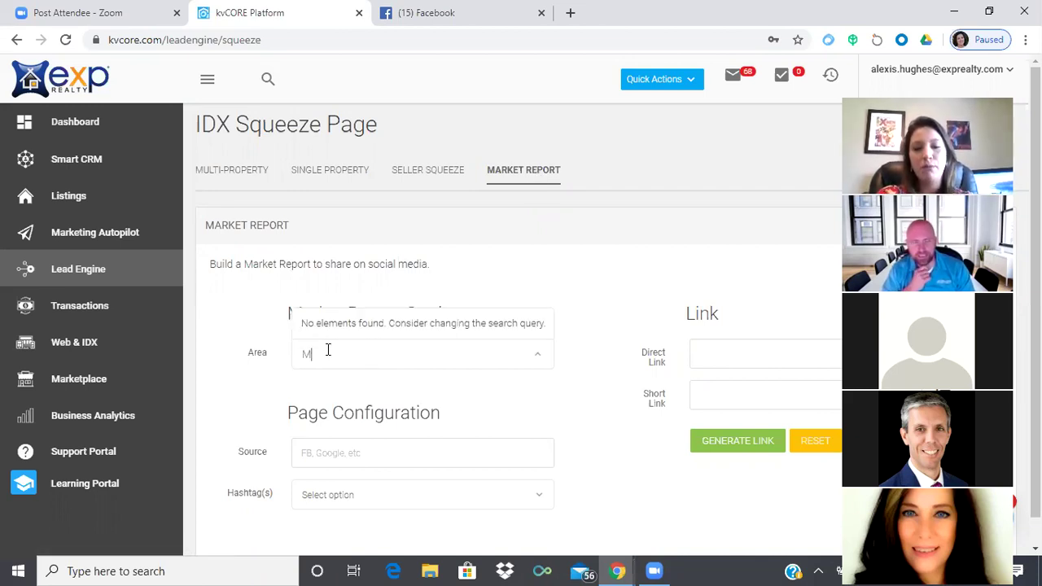
type("ecklenbu")
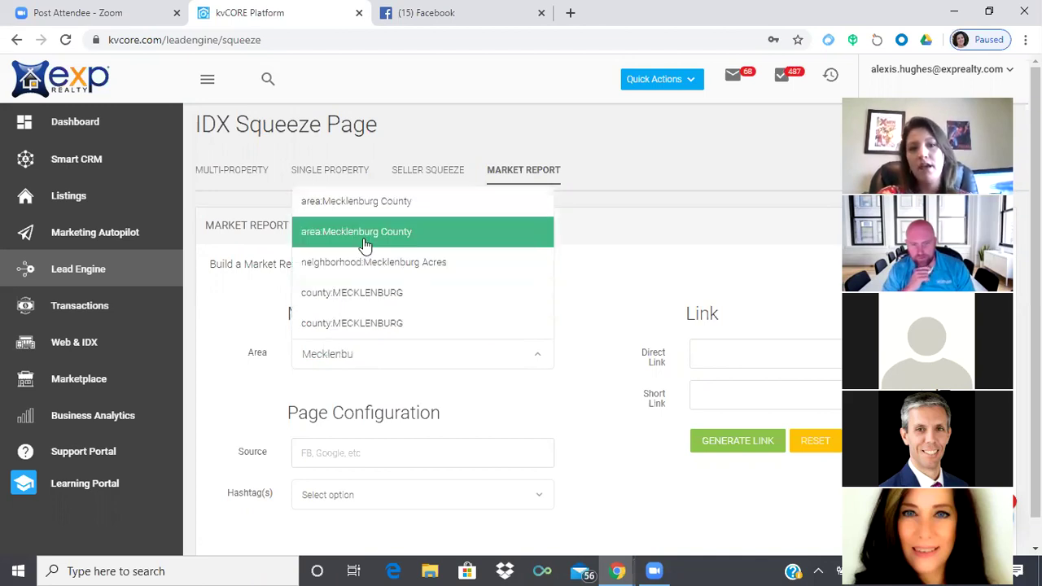
left_click(388, 203)
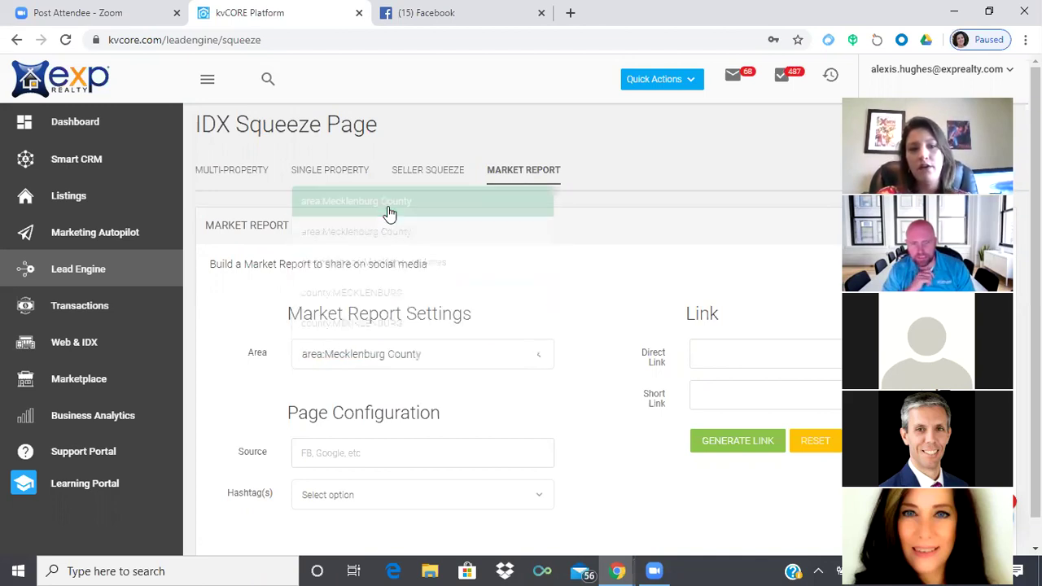
left_click(352, 447)
type("FB")
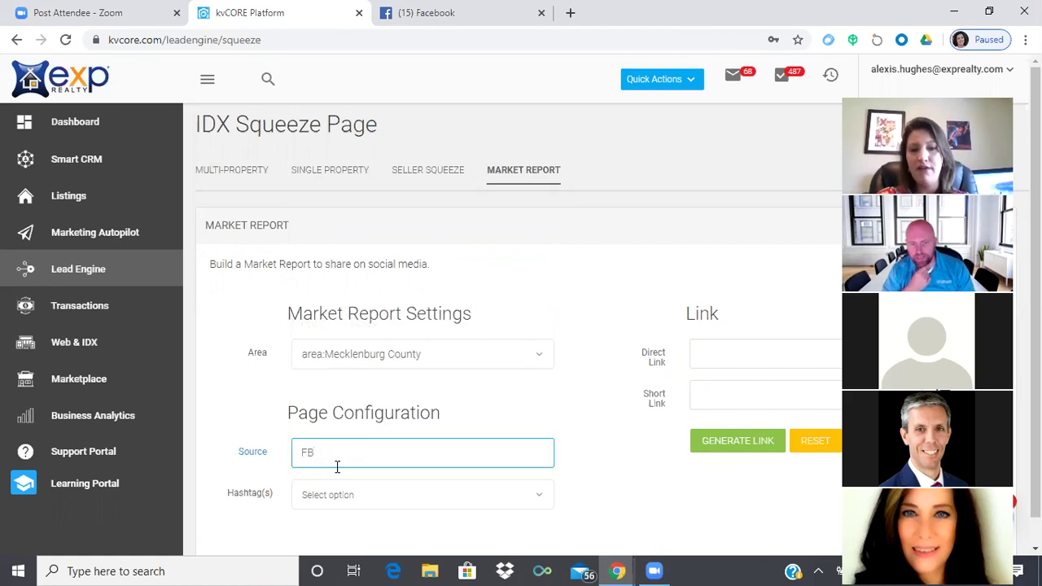
Enter the hashtag #MeckCoMarketReport and generate the market report link
left_click(325, 489)
type("#MeckCo")
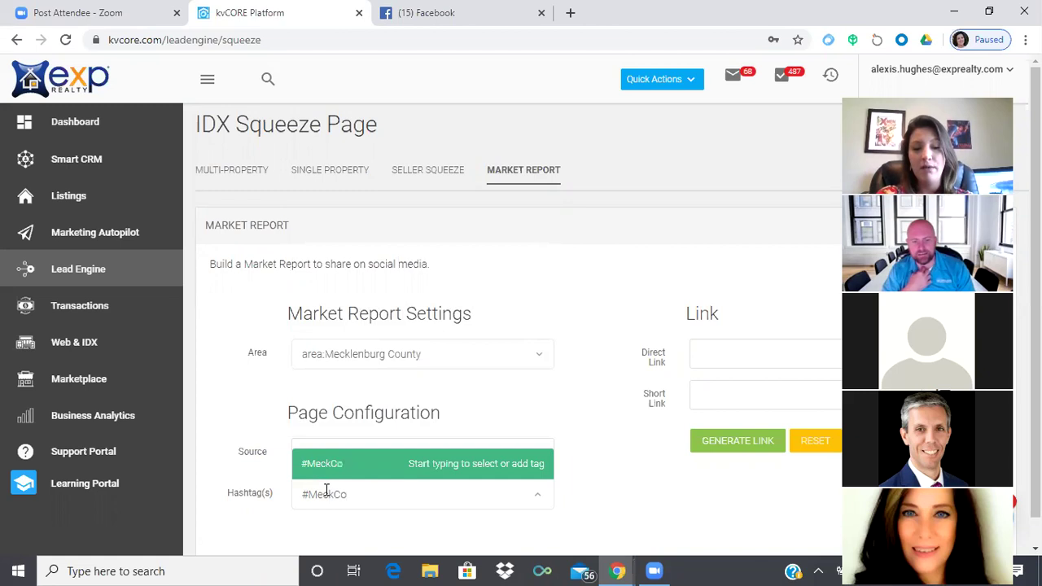
type("MarketReport")
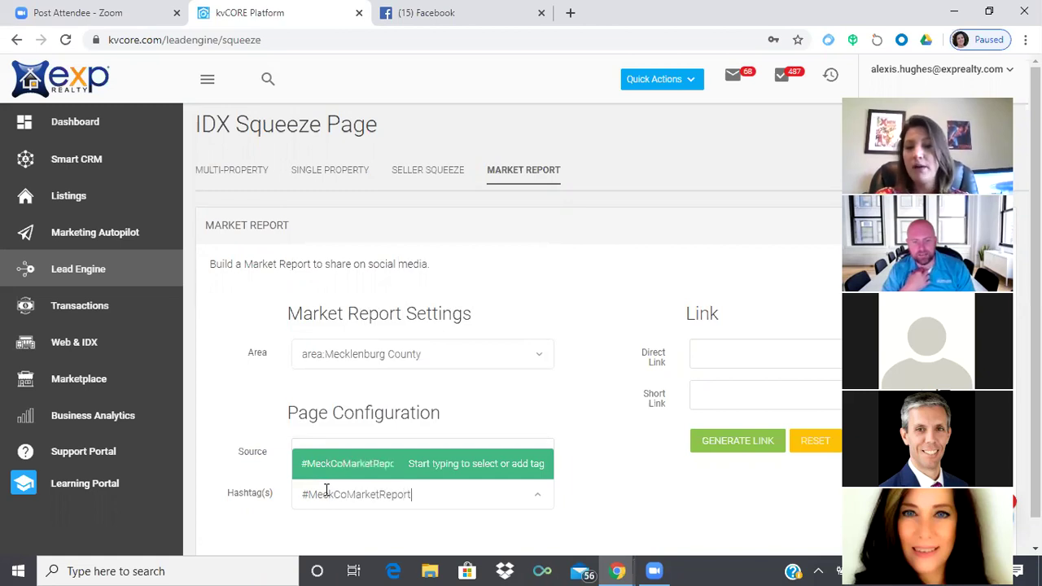
left_click(710, 445)
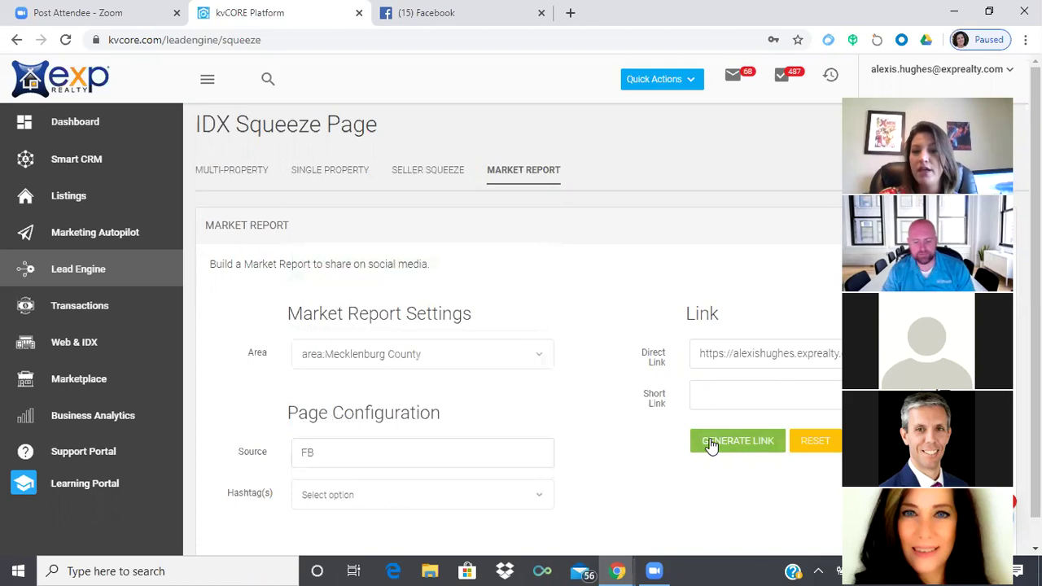
Copy the short link generated for the Mecklenburg County market report
triple_click(743, 395)
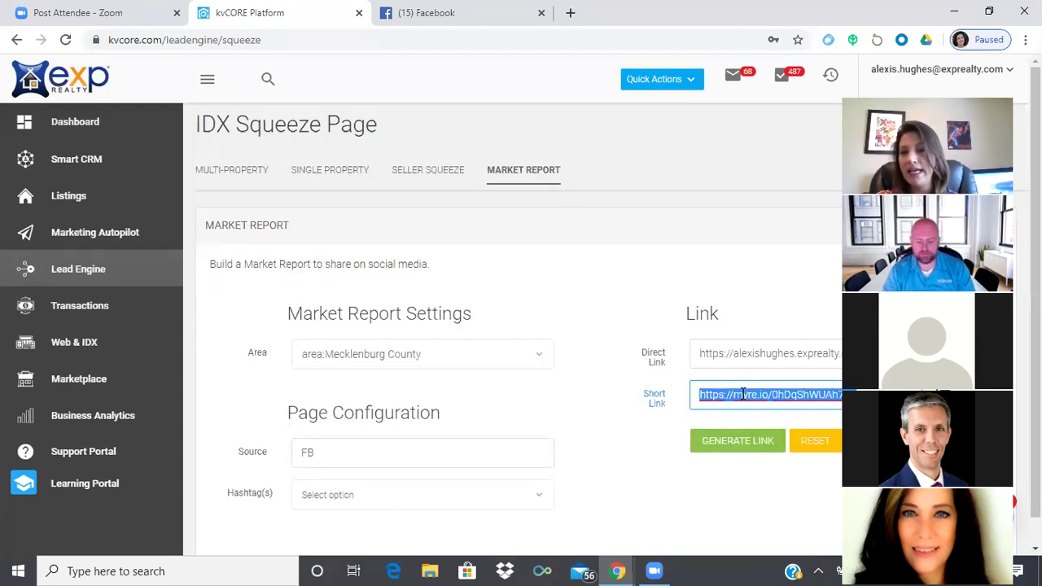
right_click(742, 394)
left_click(767, 214)
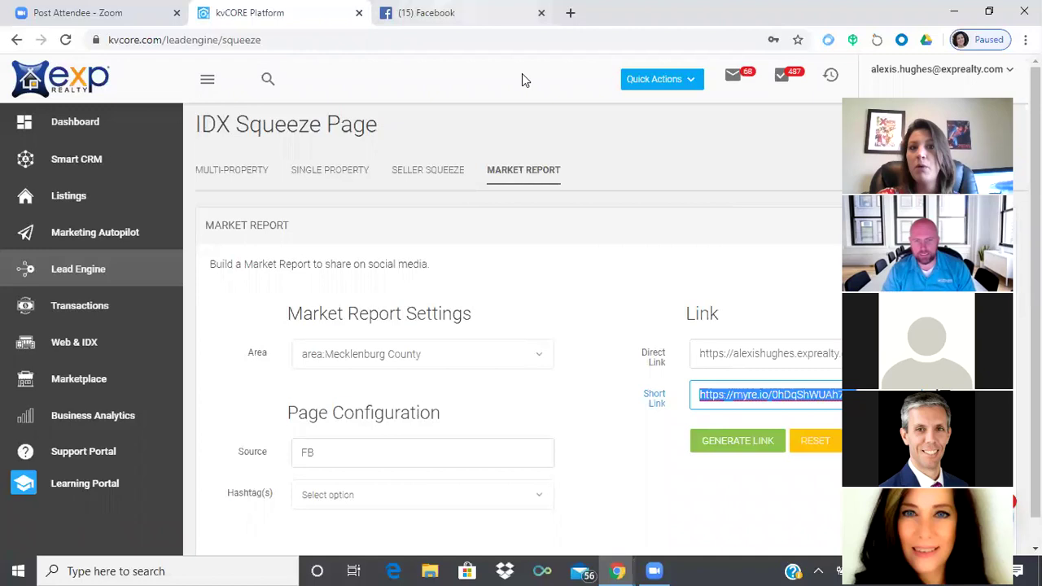
Switch to Facebook, open the agent's eXp Realty business page, and create a post containing the copied market report link
key("ctrl+Tab")
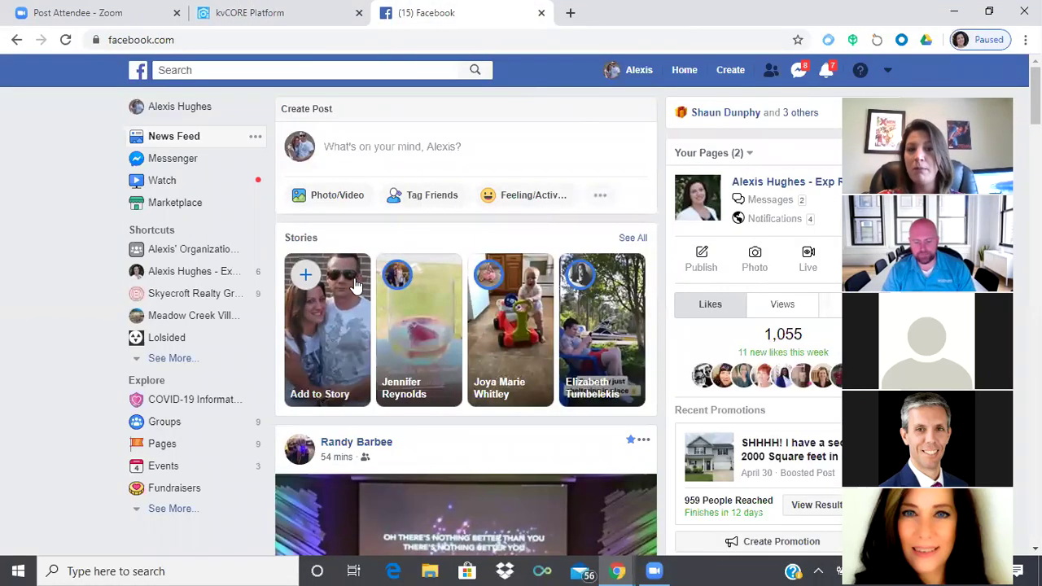
left_click(204, 273)
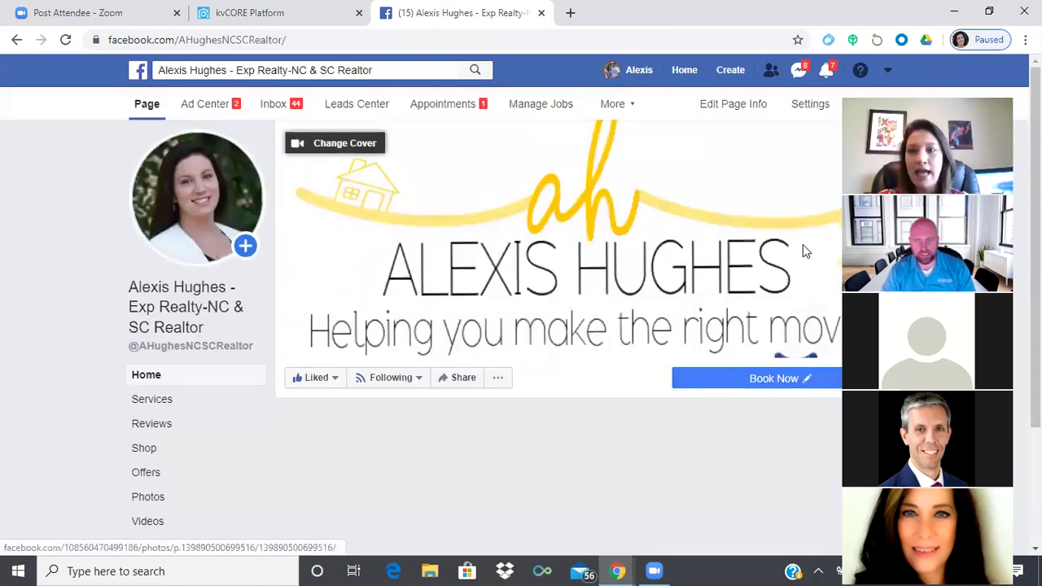
scroll(559, 326, "down", 3)
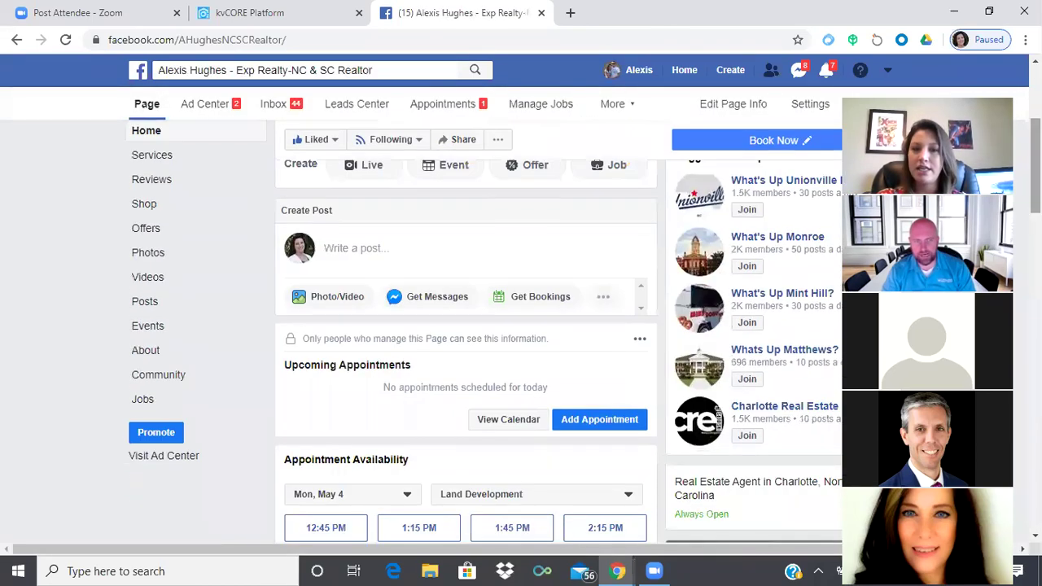
left_click(375, 247)
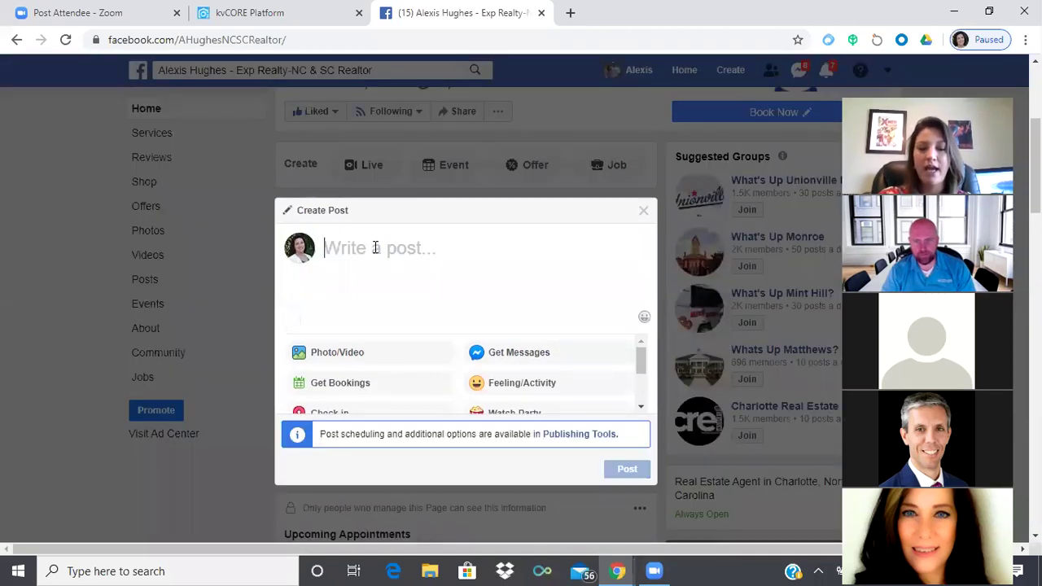
key("ctrl+v")
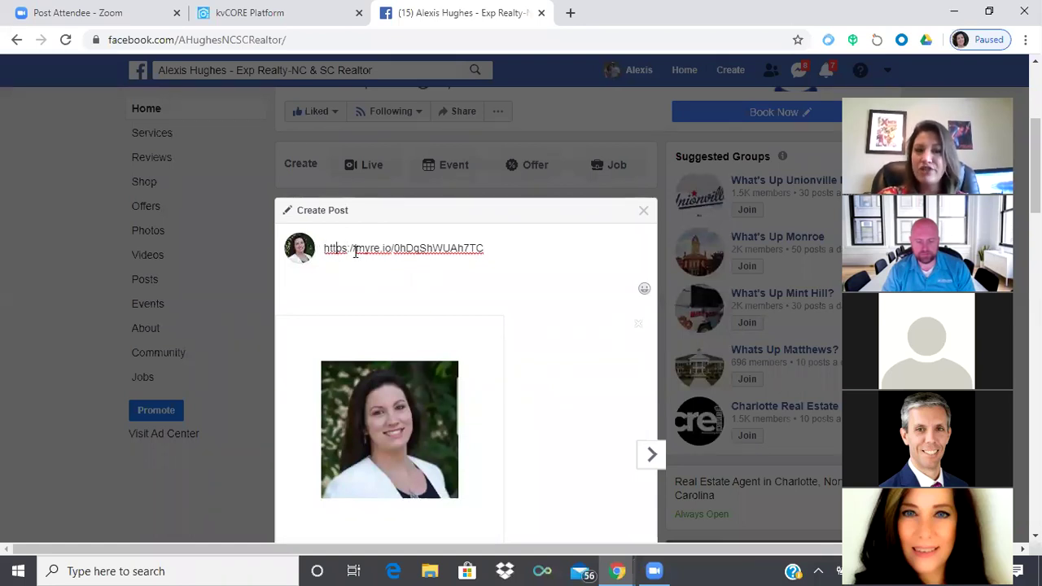
Add "Click below to stay on top of the Real Estate market in Mecklenburg County!!" above the link and publish the post
key("Return")
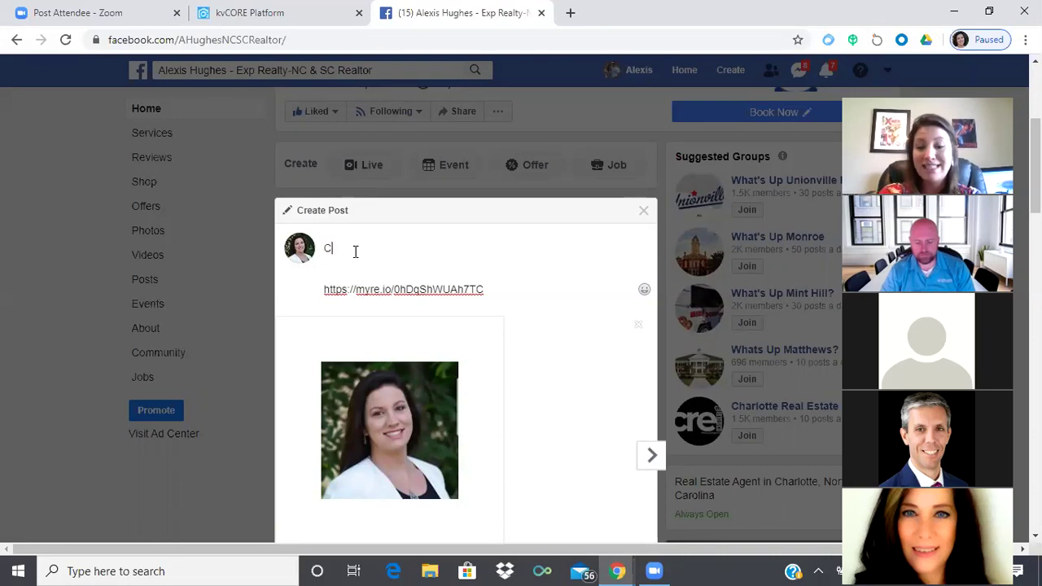
type("lick below to")
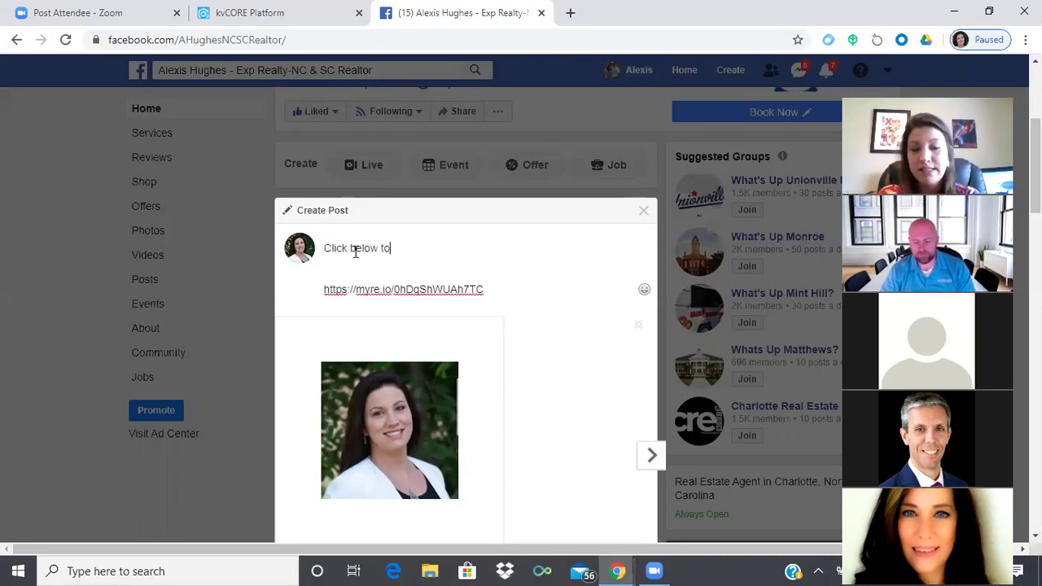
type(" stay on top o")
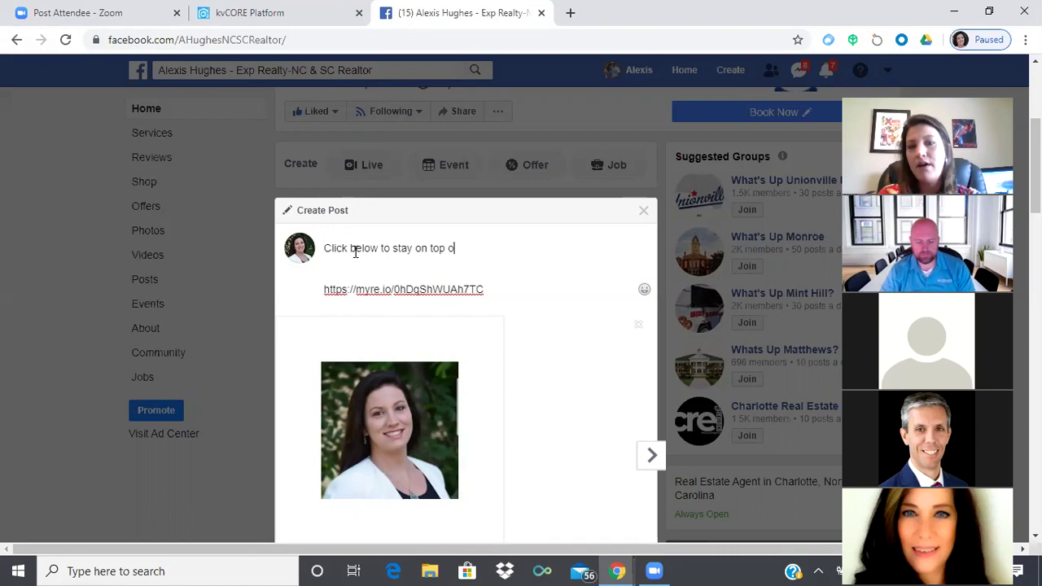
type("f the Real Estate")
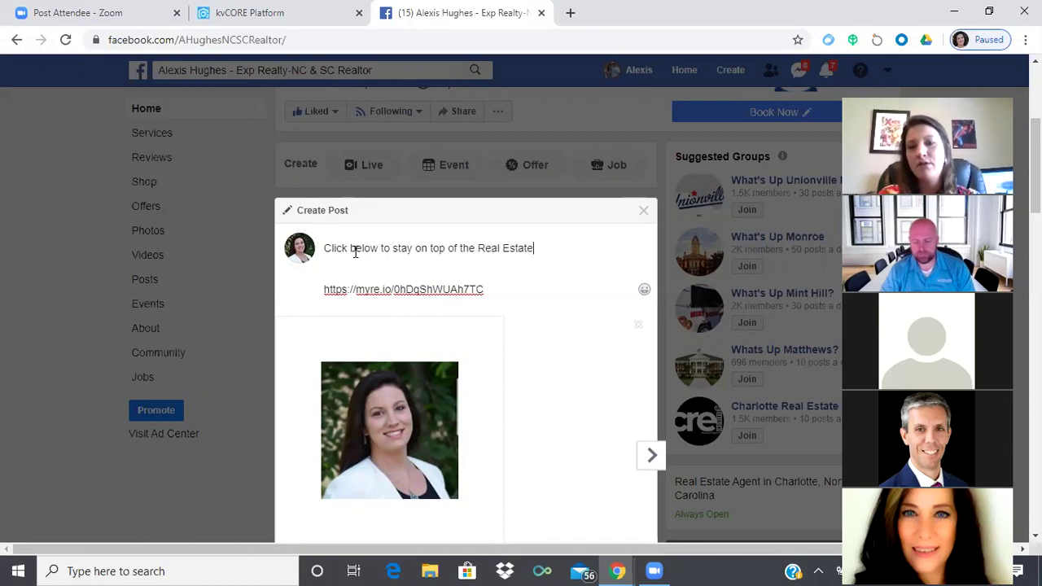
type(" market in MEk")
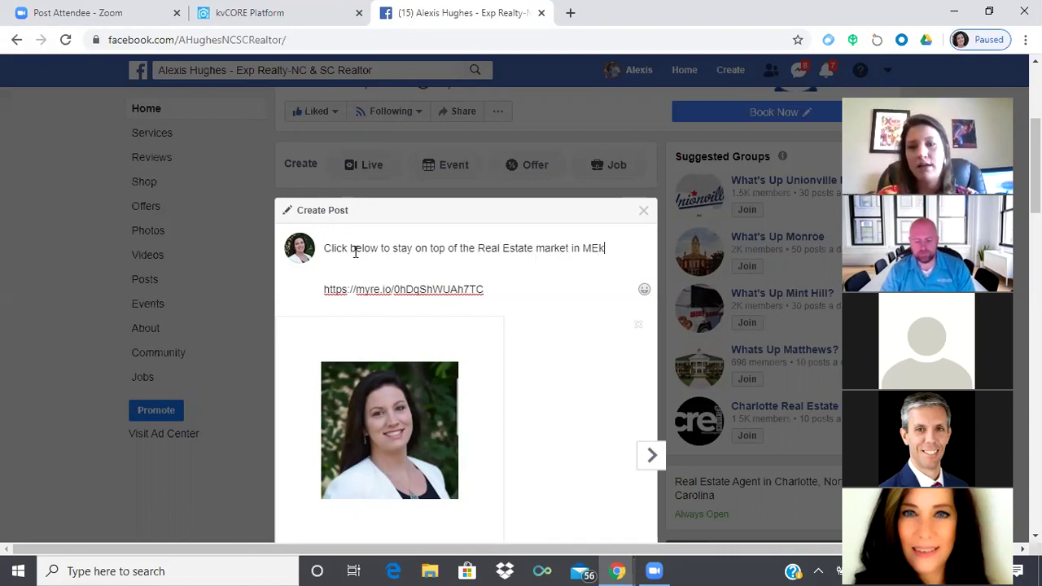
key("BackSpace")
key("BackSpace")
type("ckl")
key("BackSpace")
key("BackSpace")
key("BackSpace")
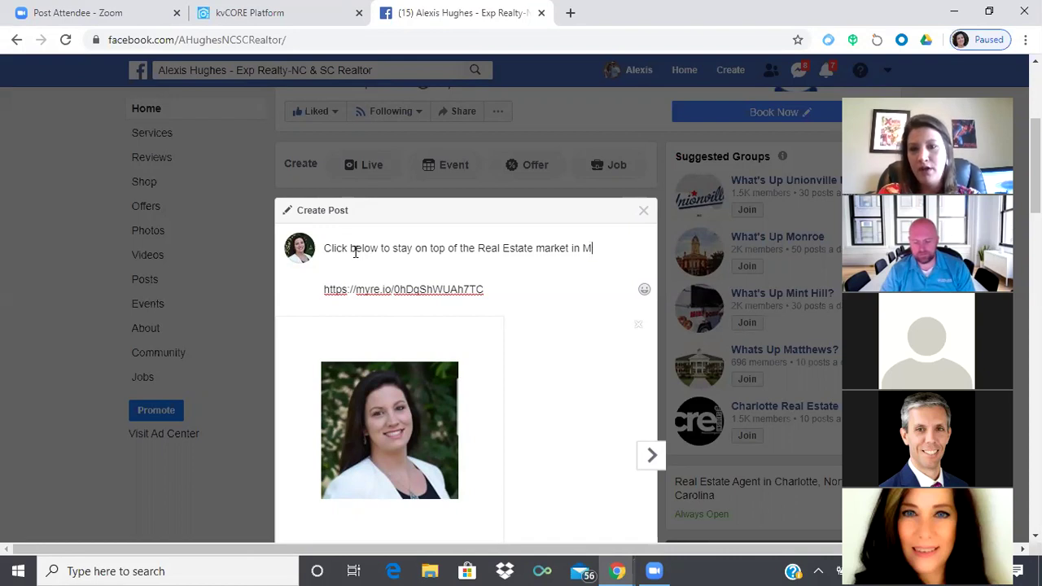
type("ecklenburg C")
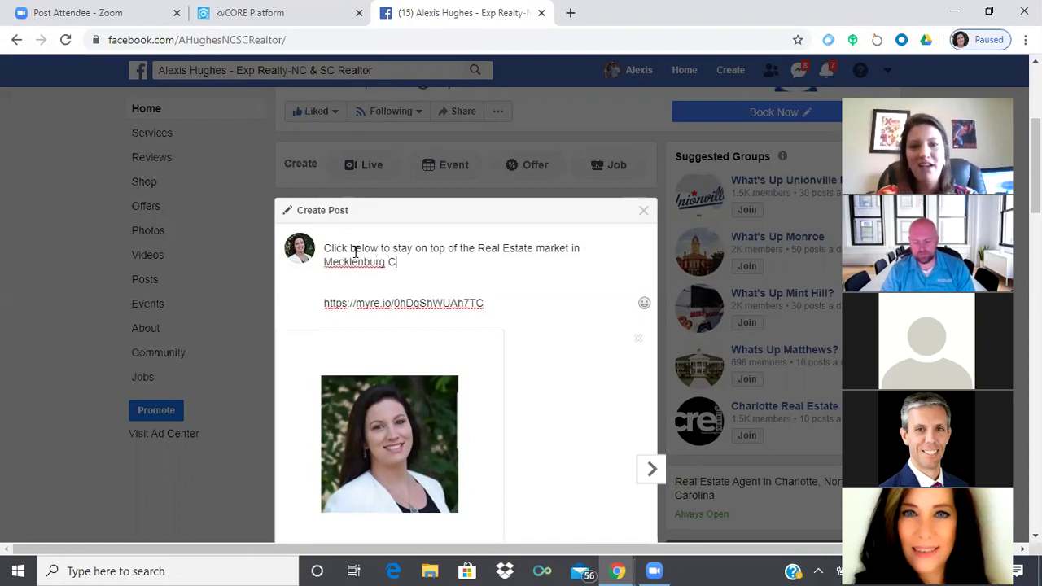
type("ounty!!")
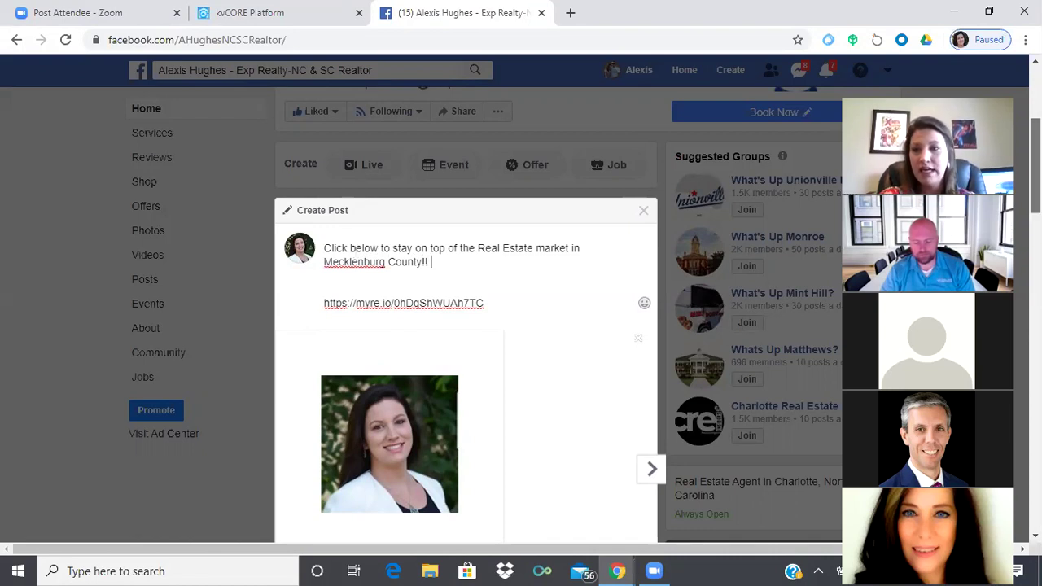
scroll(1015, 224, "down", 4)
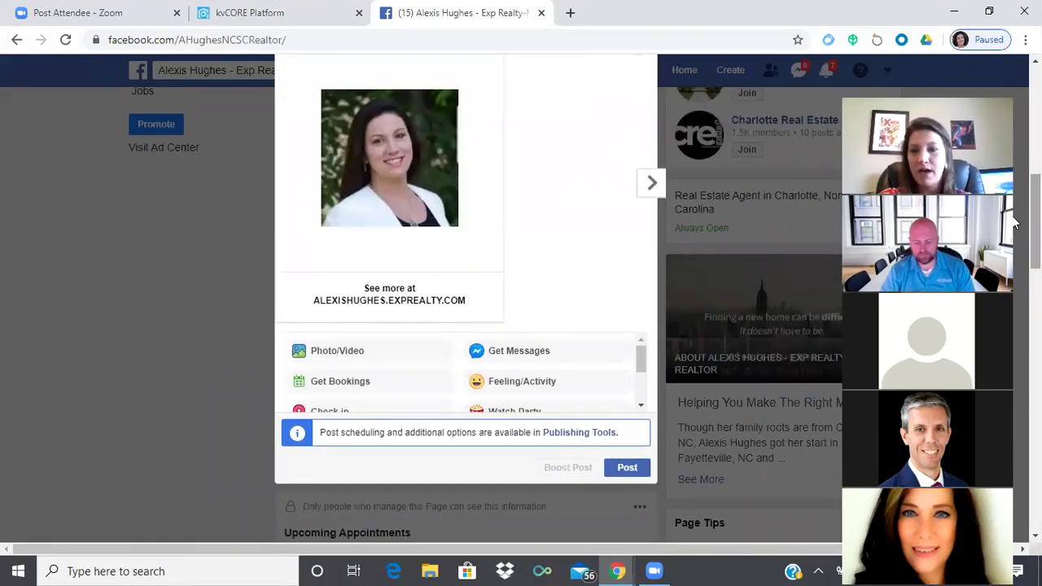
left_click(610, 472)
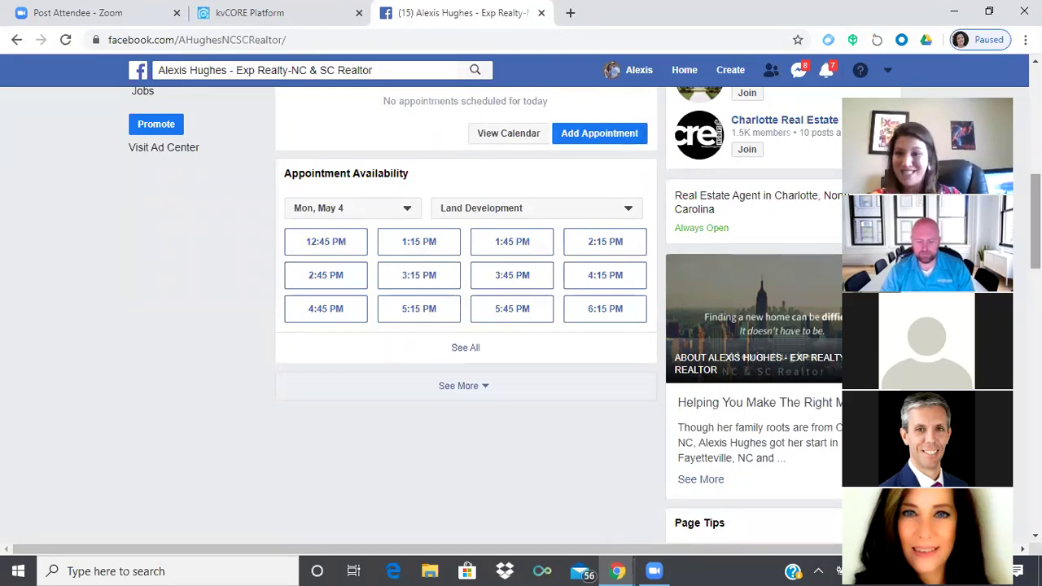
Find the new market report post on the page and start sharing it in a group as the agent's personal profile
scroll(466, 326, "up", 4)
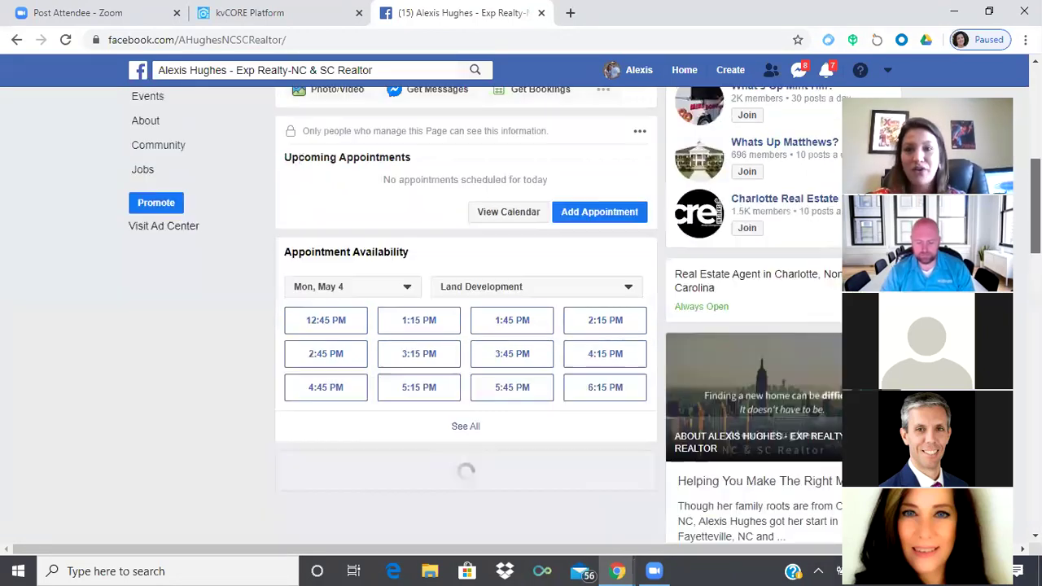
scroll(466, 326, "down", 5)
scroll(466, 326, "down", 7)
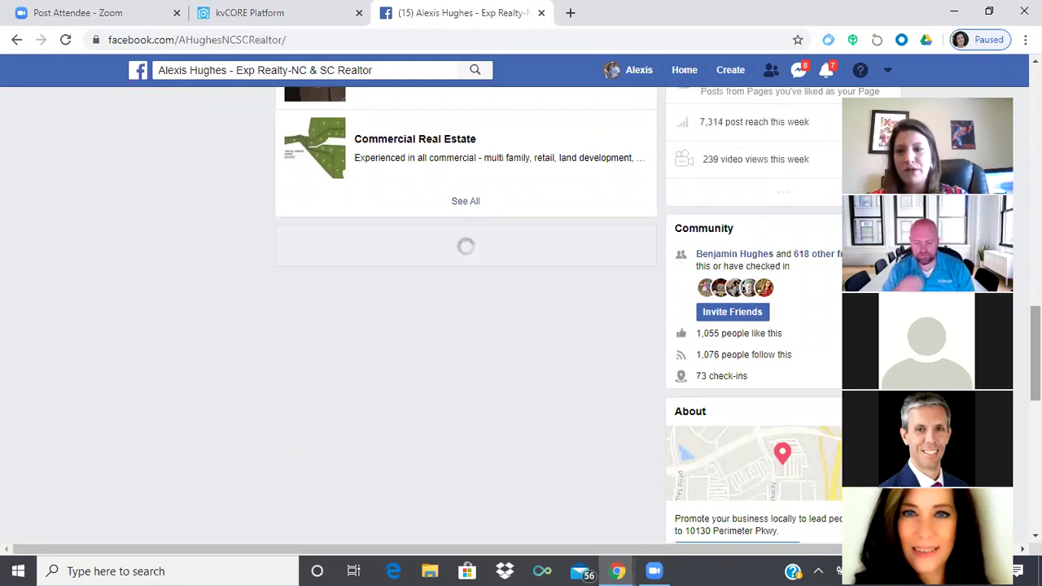
scroll(465, 325, "down", 1)
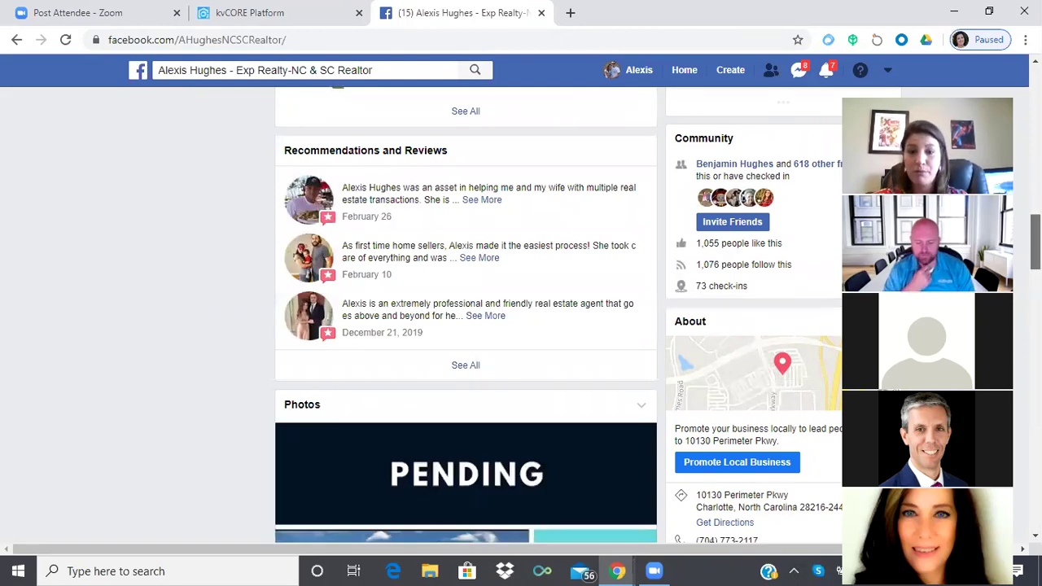
left_click_drag(1035, 242, 1034, 376)
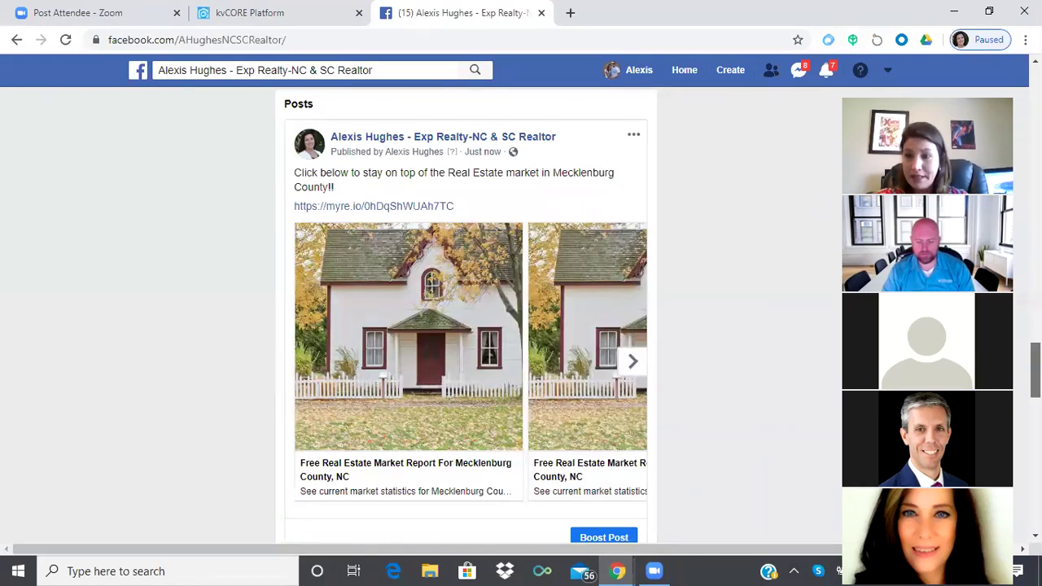
scroll(464, 318, "down", 1)
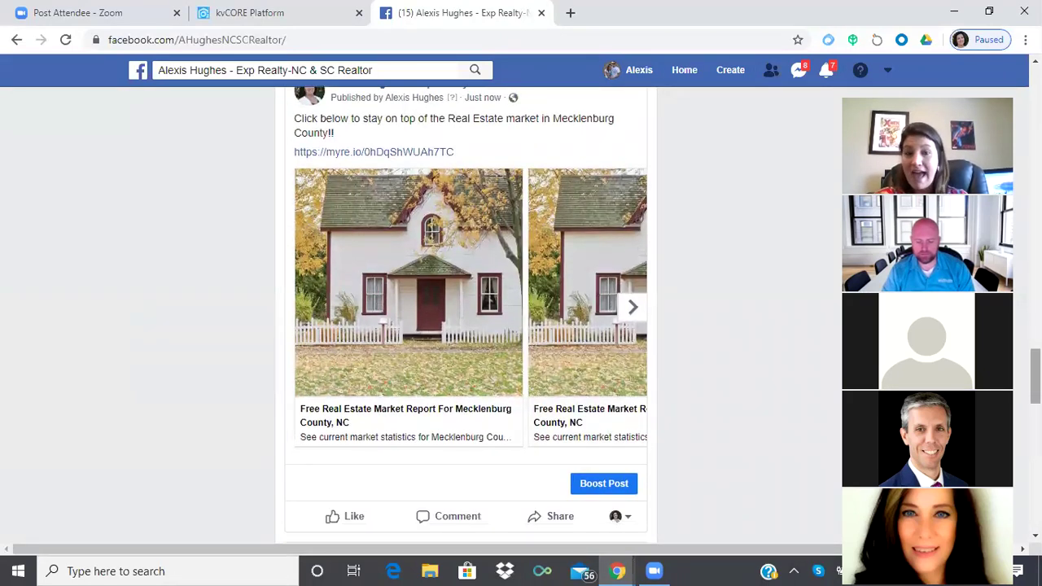
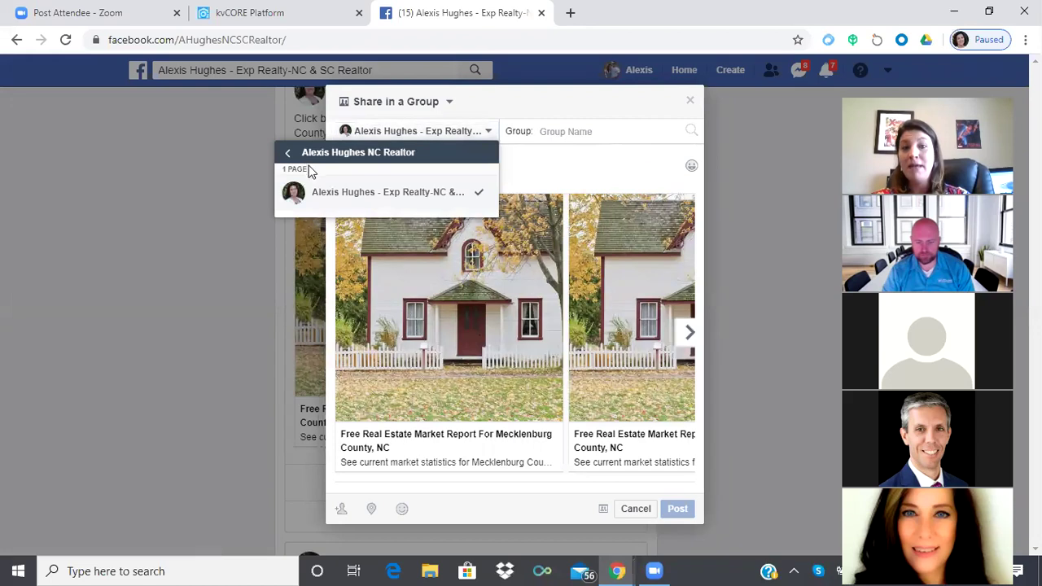
left_click(289, 153)
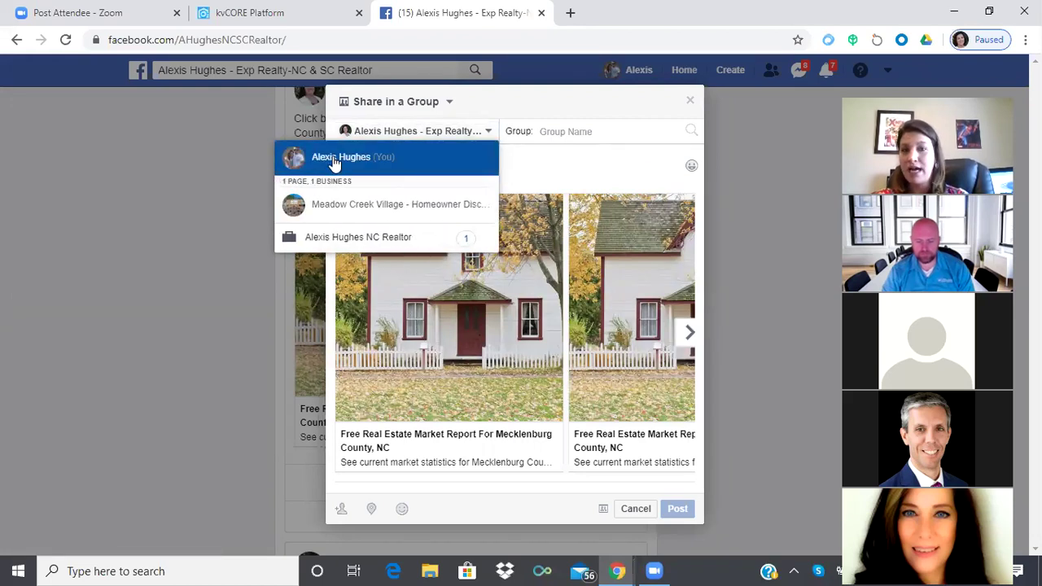
left_click(332, 160)
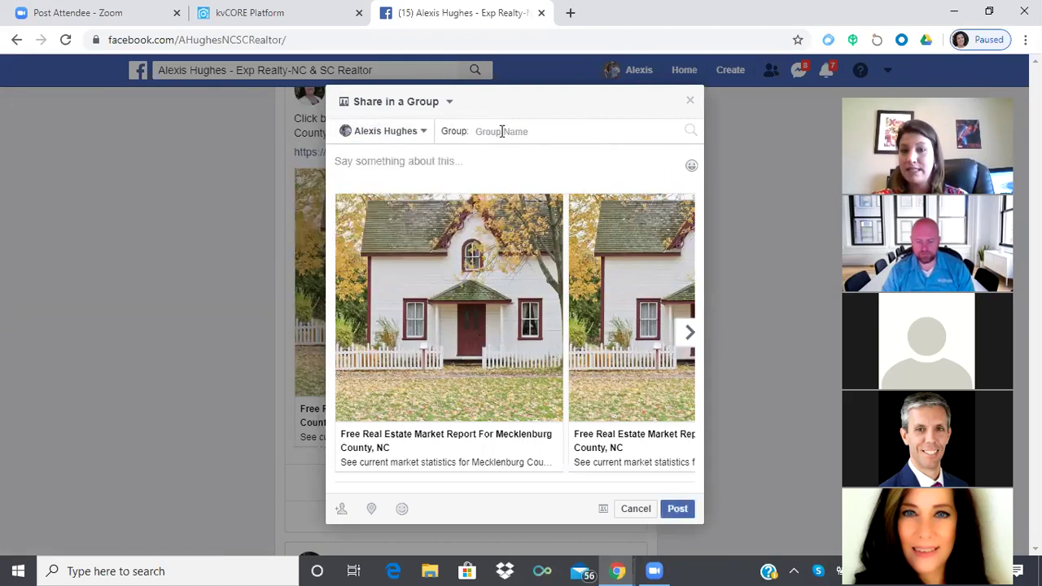
Share the post in the One Mans Junk Mecklenburg County NC group with the message "Check this cool report out!"
left_click(525, 133)
type("meck")
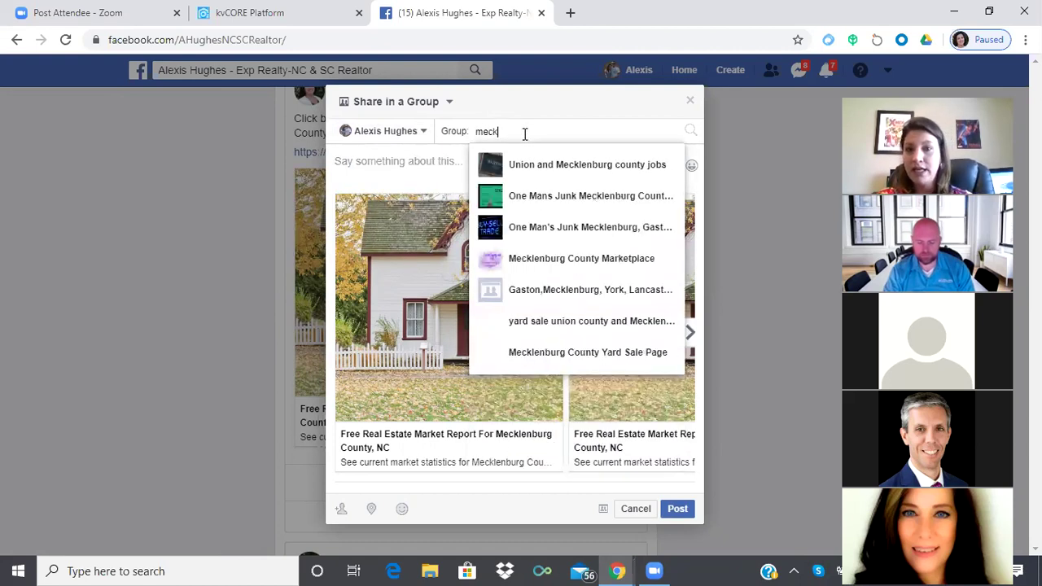
left_click(564, 199)
left_click(405, 162)
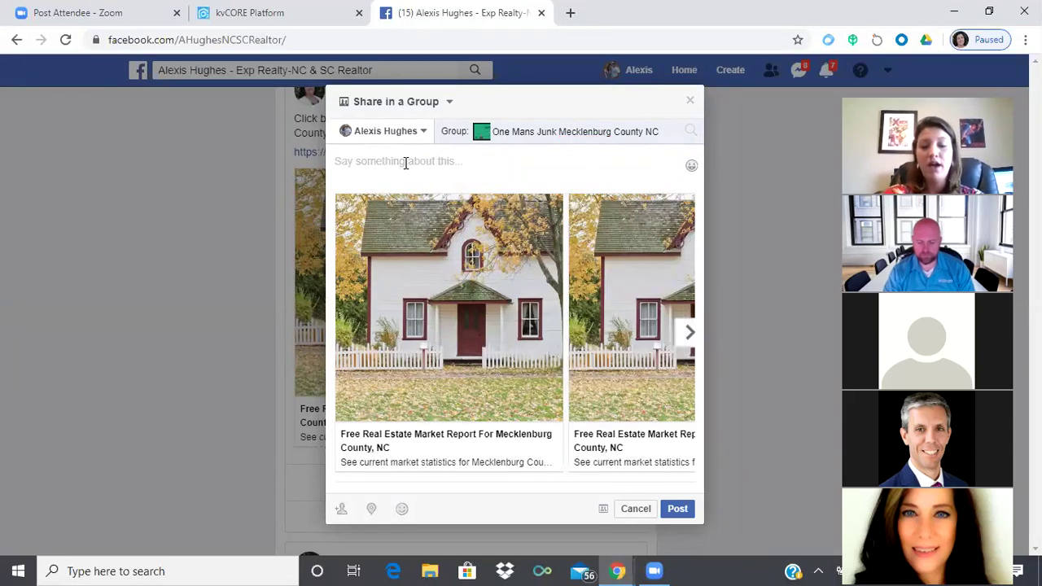
type("Check this cool report out!")
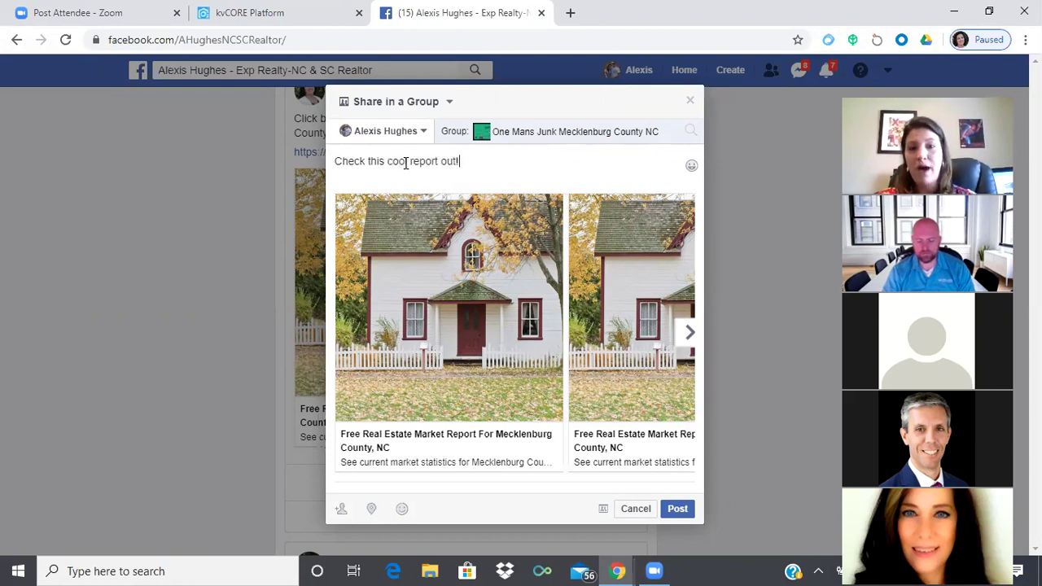
left_click(676, 511)
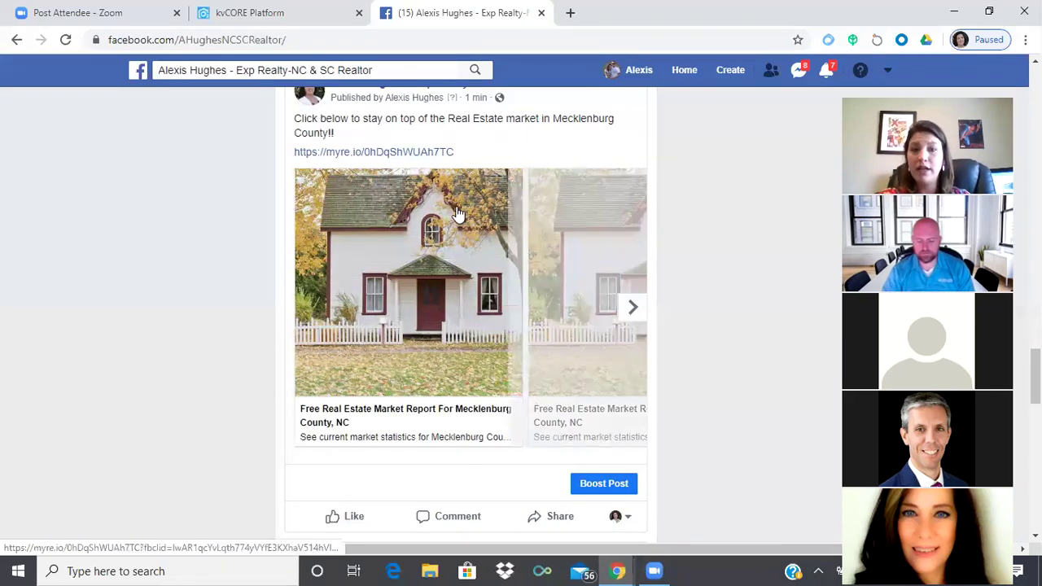
Open the market report link from the published post and review its statistics and homes for sale in Mecklenburg County
left_click(446, 155)
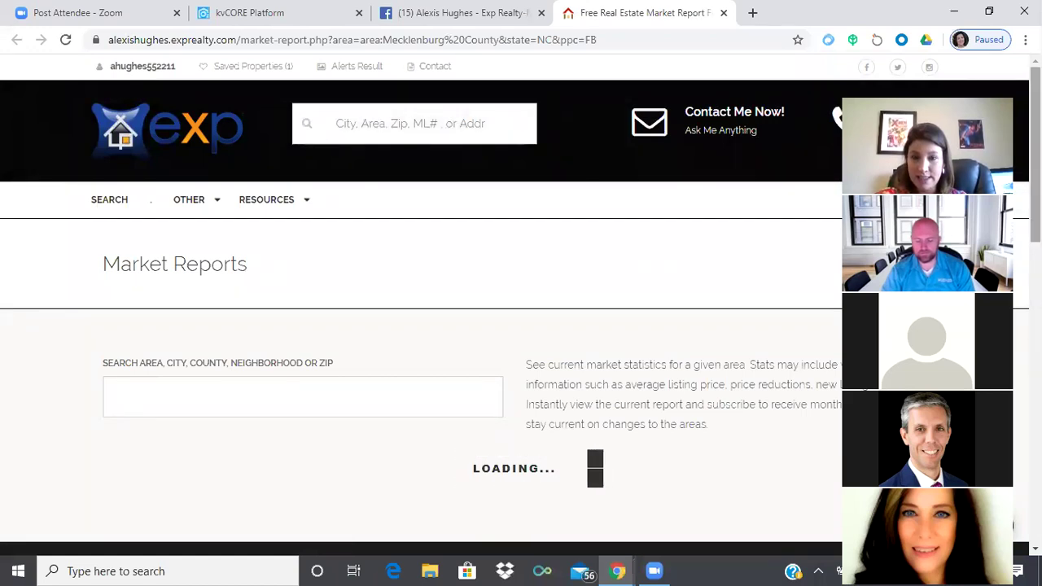
scroll(421, 310, "down", 1)
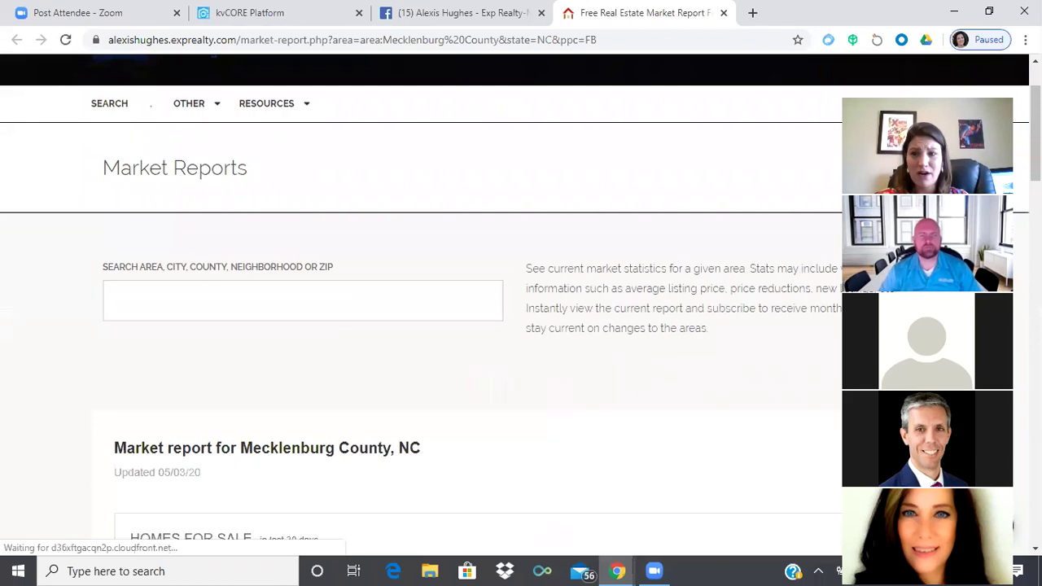
scroll(521, 309, "down", 3)
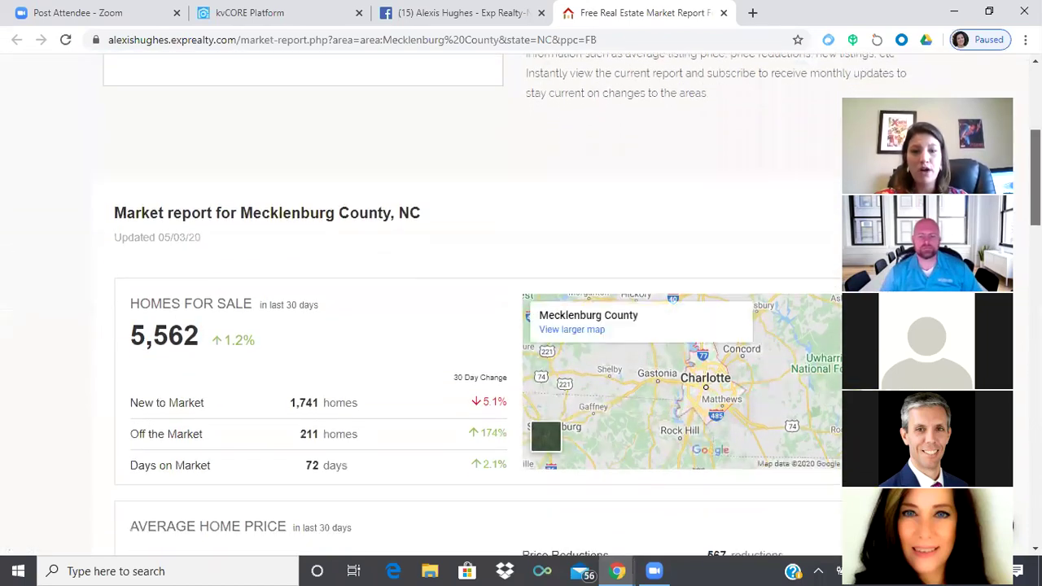
scroll(472, 309, "down", 2)
scroll(521, 309, "down", 1)
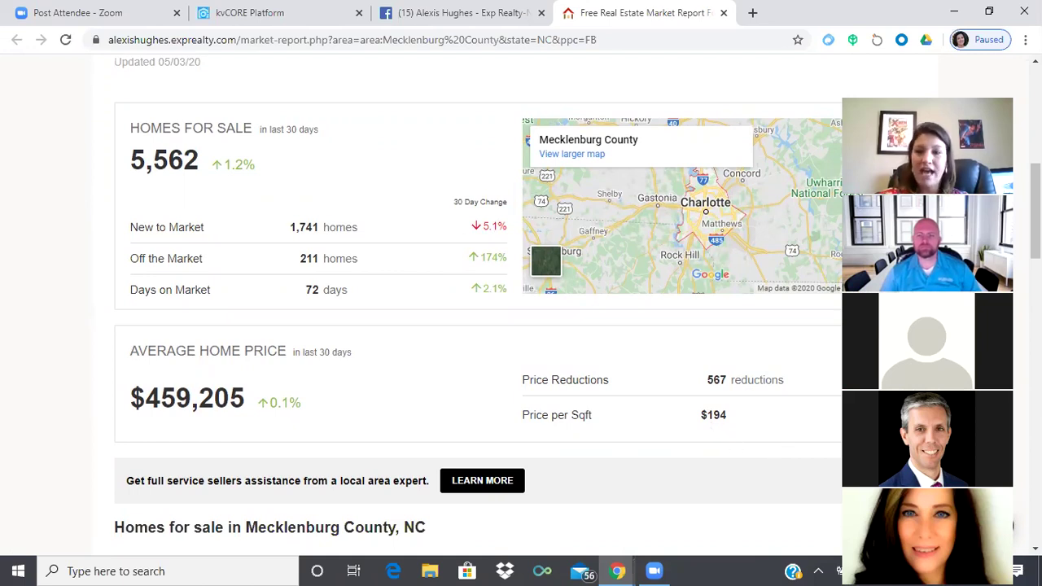
scroll(521, 325, "down", 4)
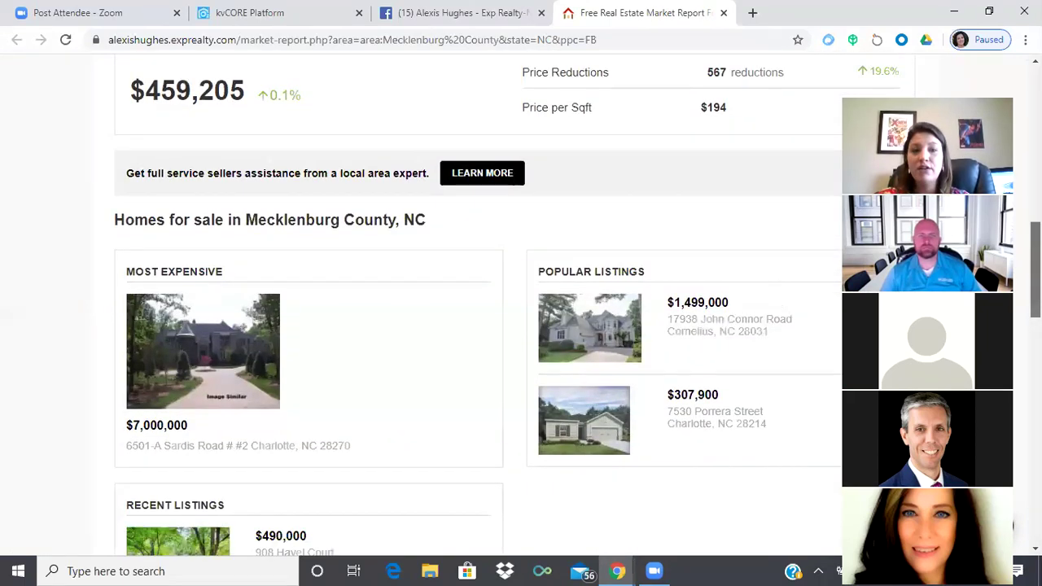
scroll(506, 306, "down", 2)
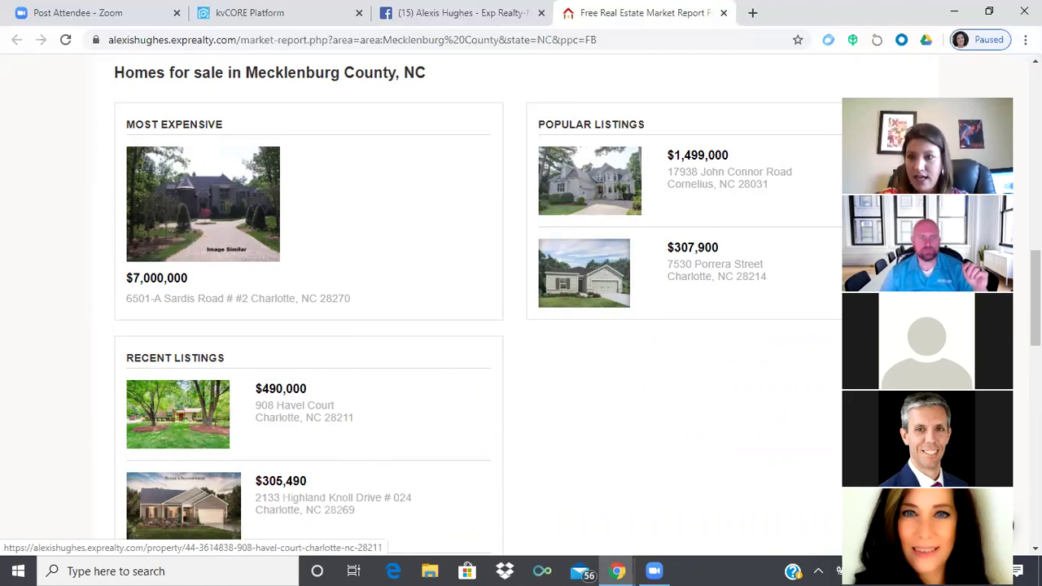
Check the recent listings and monthly update sign-up at the end of the market report, and return to kvCORE's market report builder
scroll(472, 301, "down", 3)
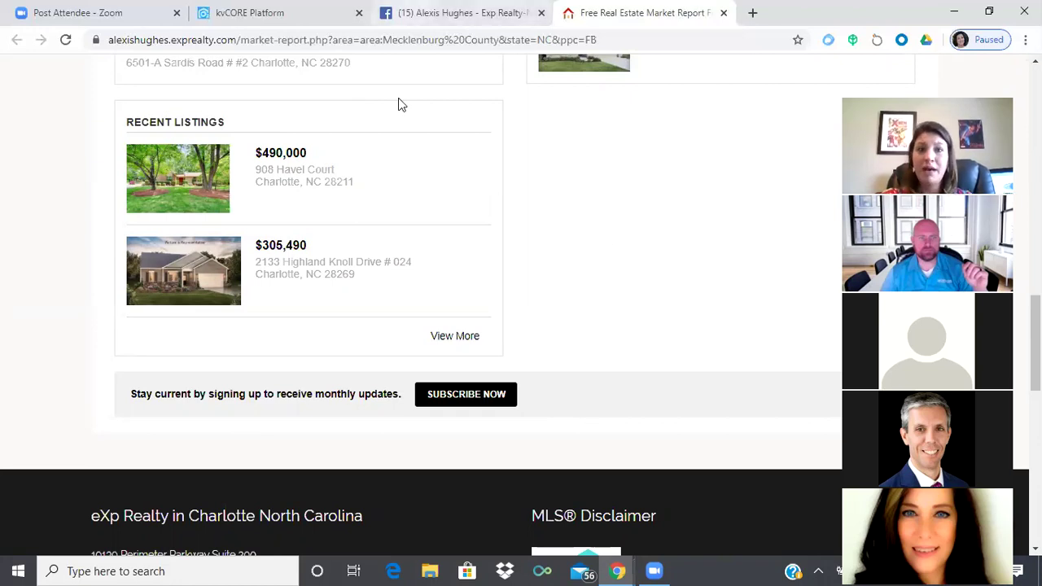
key("ctrl+2")
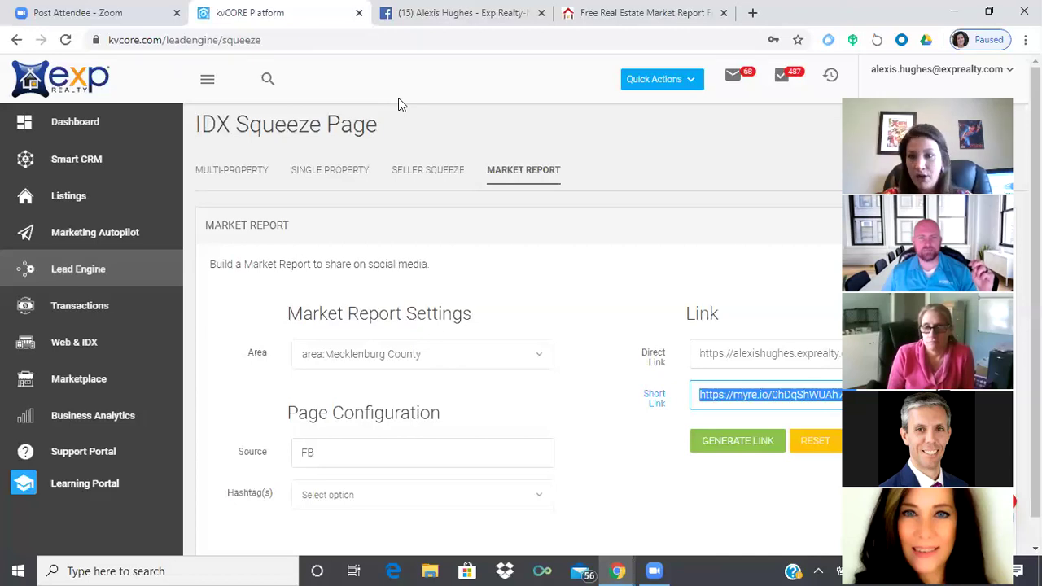
Switch to the Facebook page and view who liked the Indian Land, SC listing post and their page invitation status
key("ctrl+Tab")
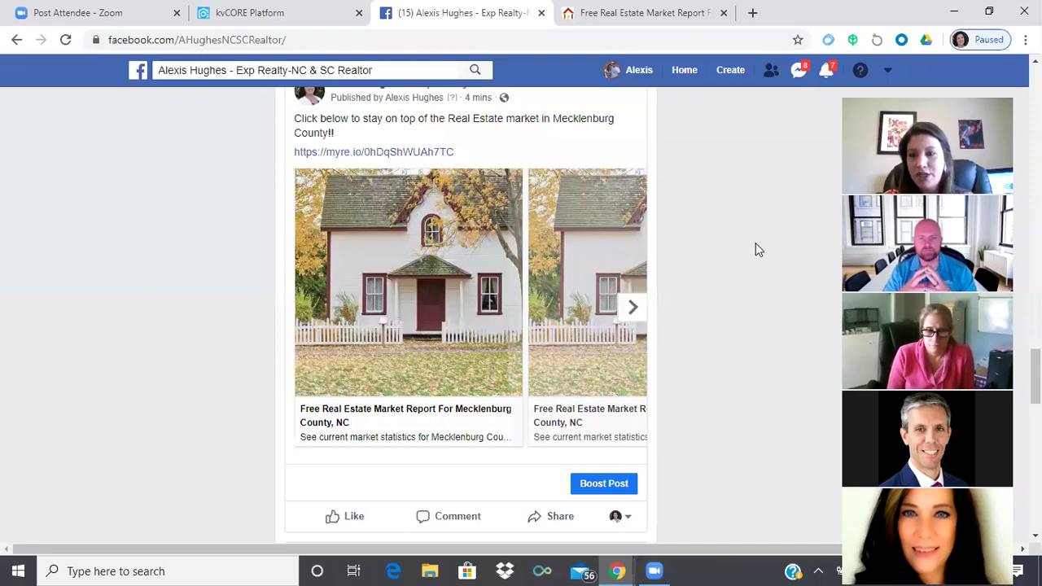
scroll(755, 249, "down", 8)
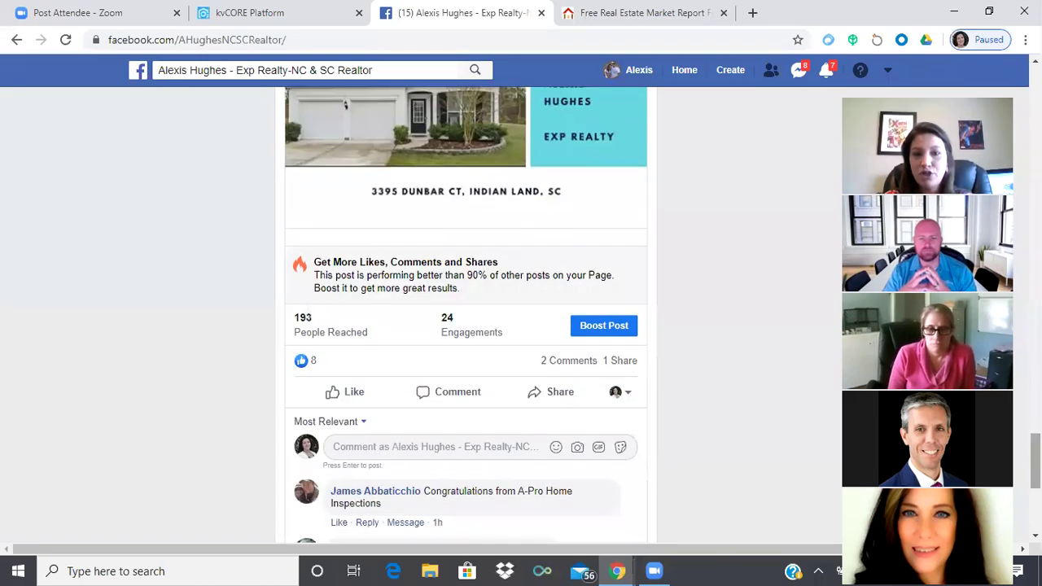
mouse_move(302, 365)
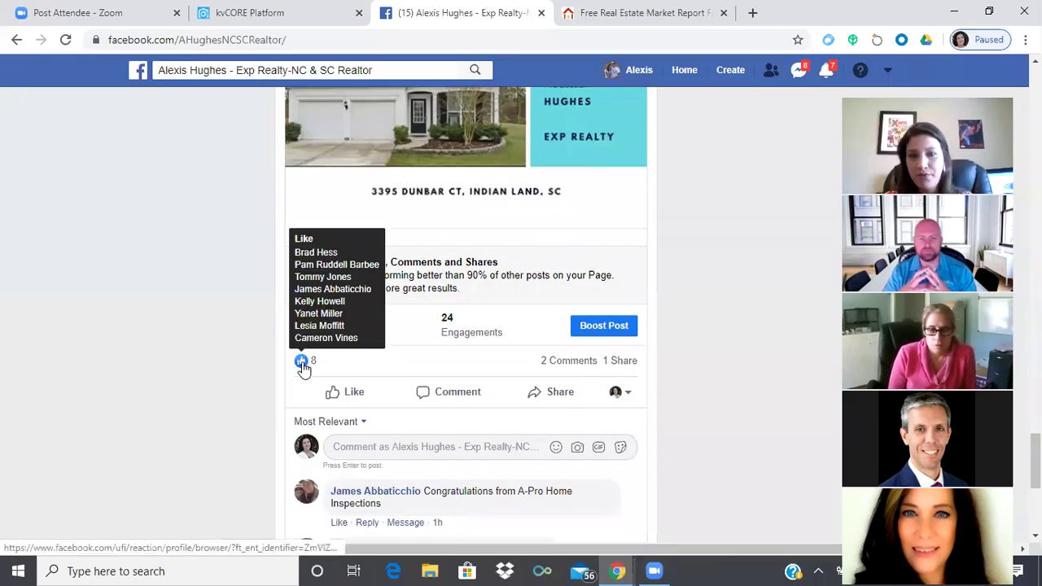
left_click(302, 363)
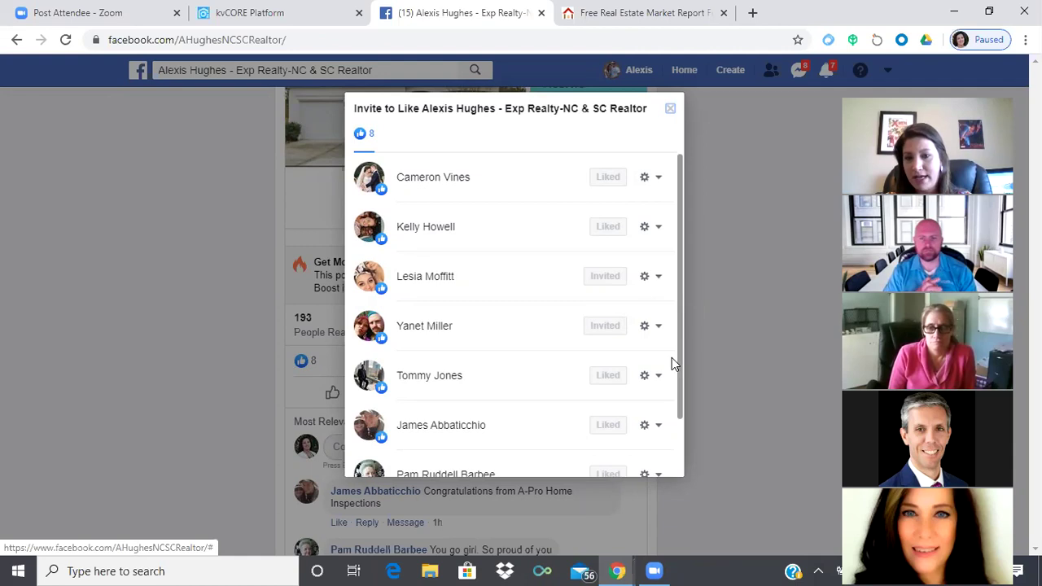
left_click(670, 110)
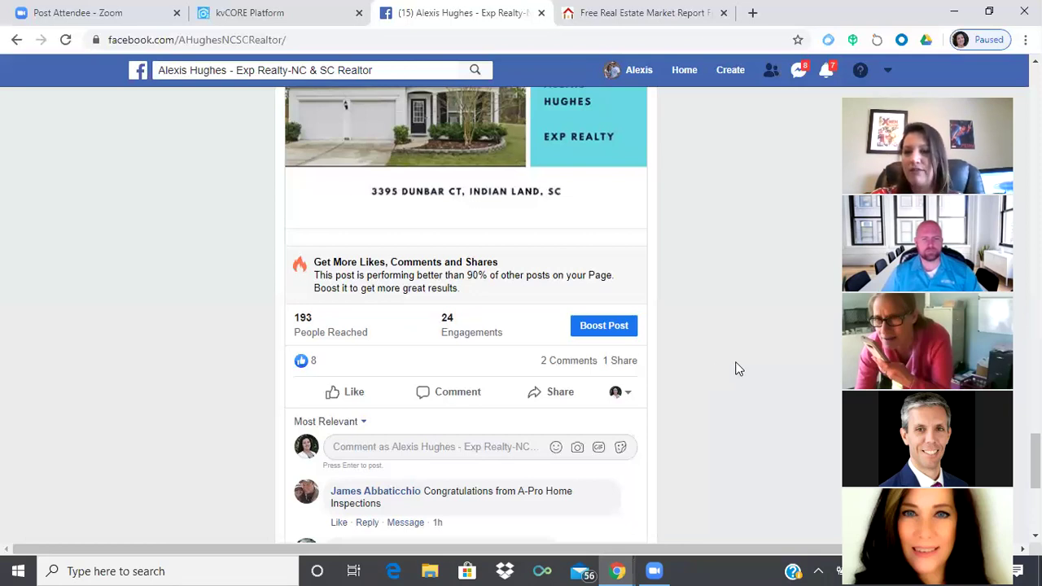
Open the Community section of the business page
left_click_drag(1036, 461, 1035, 96)
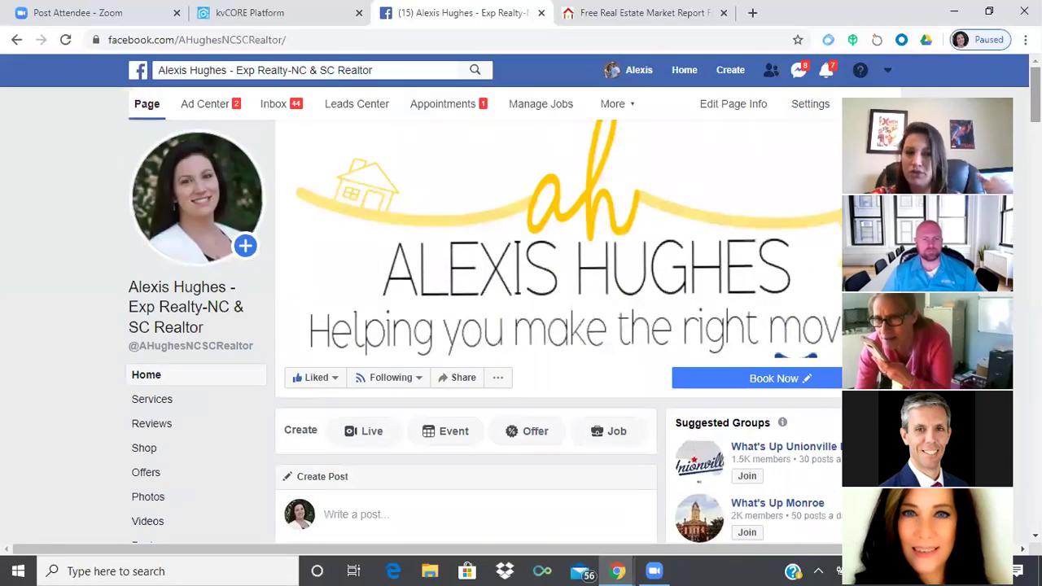
left_click_drag(1035, 94, 1036, 128)
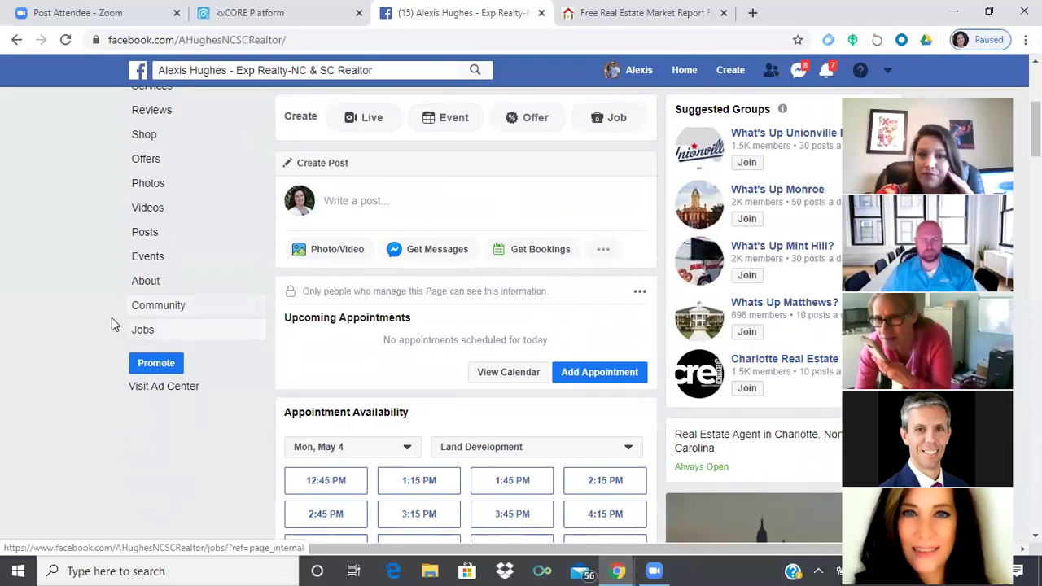
left_click(149, 313)
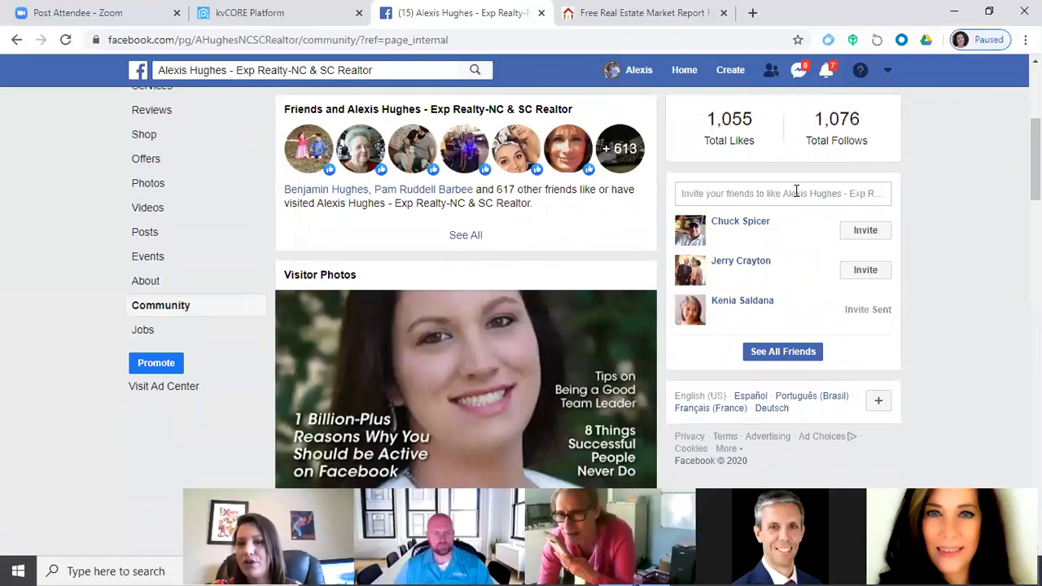
Select all not-yet-invited friends in the full friend list and try to send them invites to like the page
left_click(798, 352)
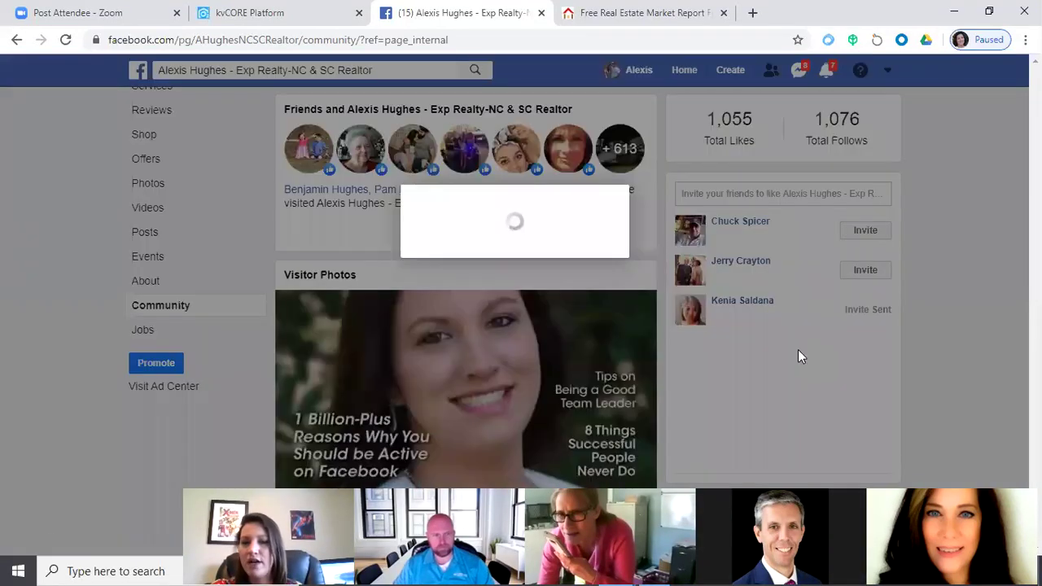
scroll(798, 355, "down", 3)
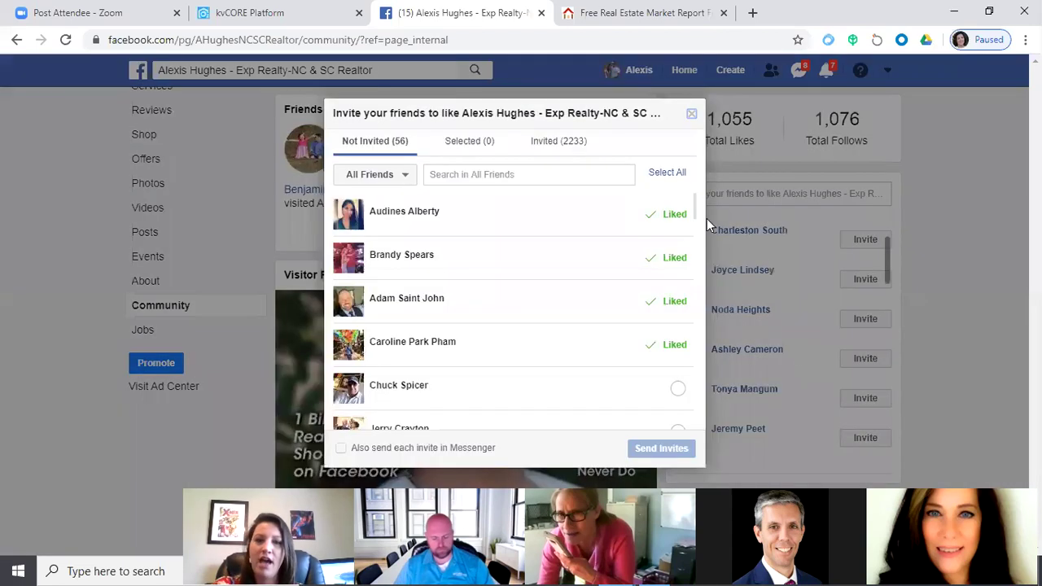
left_click(659, 171)
left_click(676, 458)
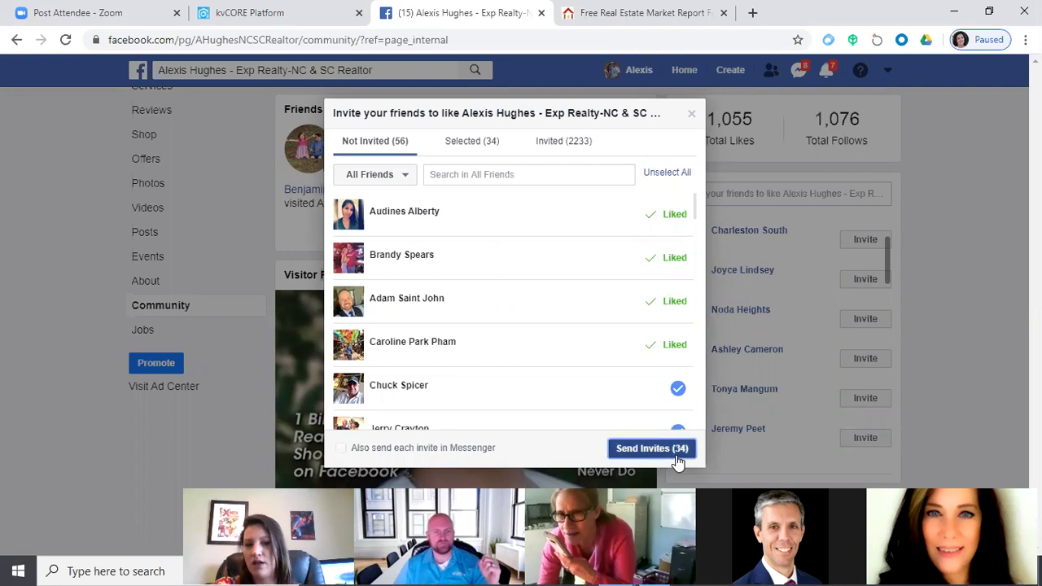
left_click(692, 115)
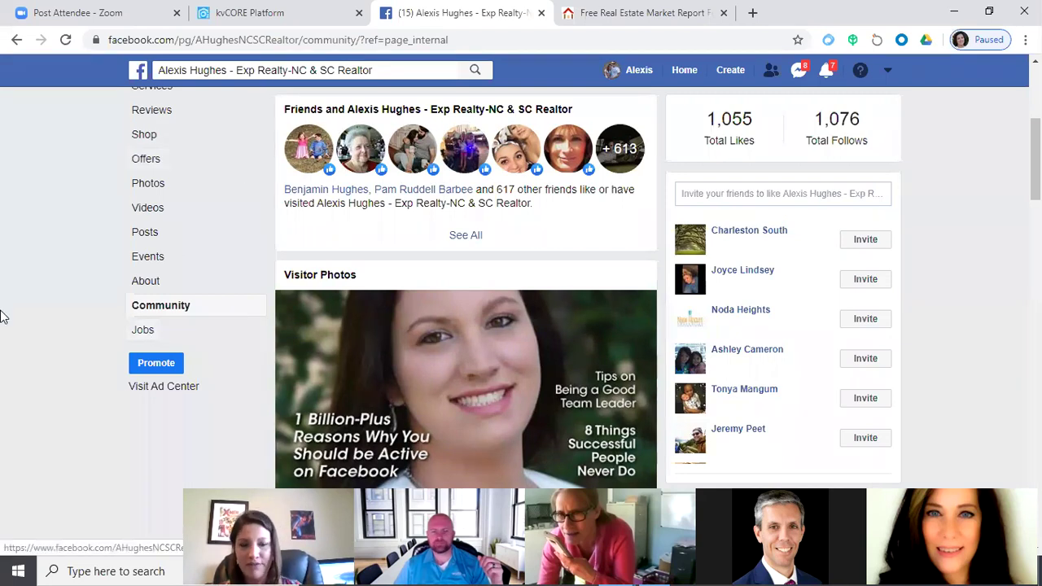
key("ctrl+shift+Tab")
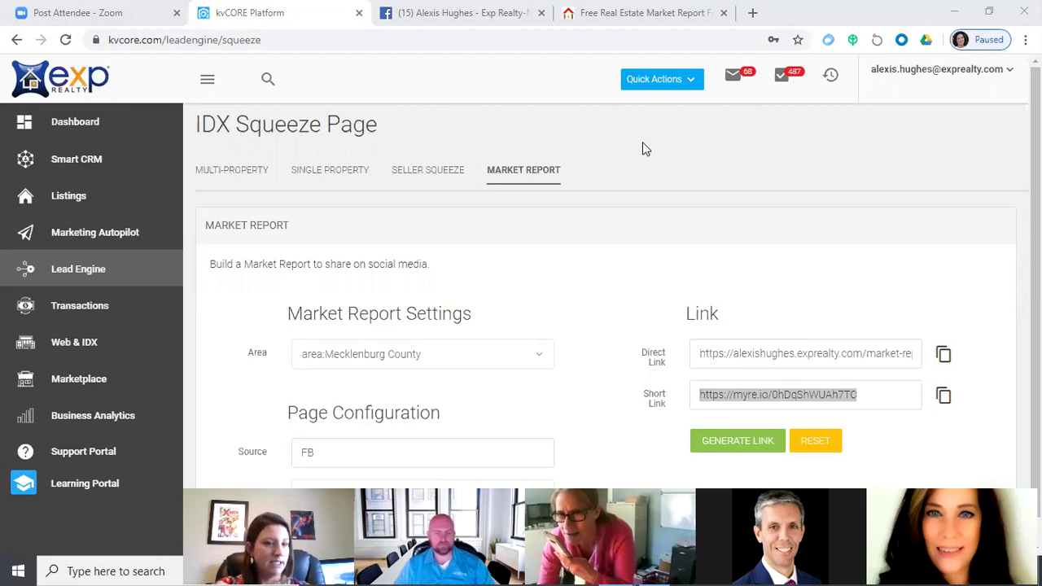
left_click_drag(642, 149, 537, 310)
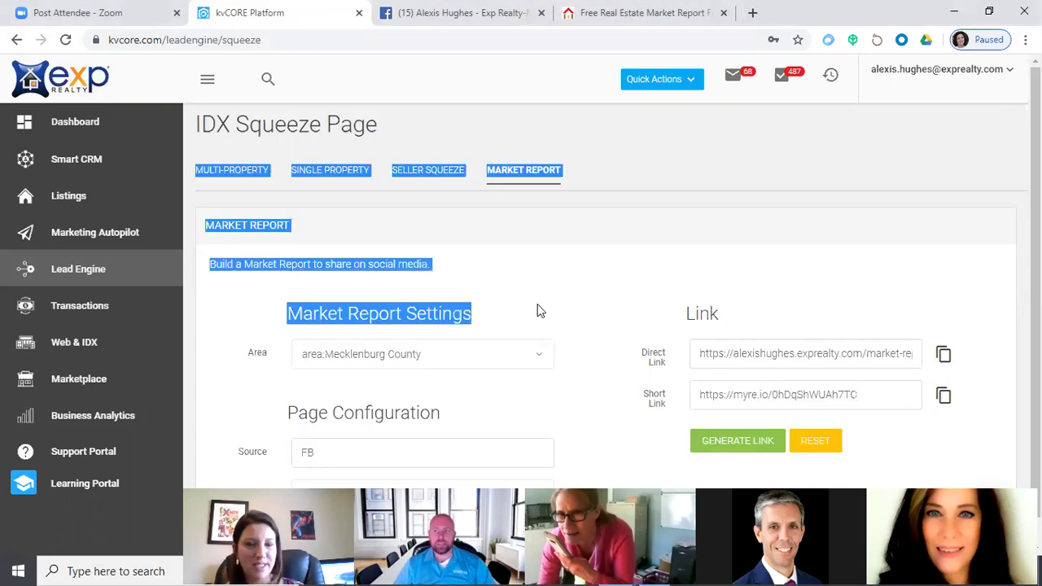
left_click(681, 223)
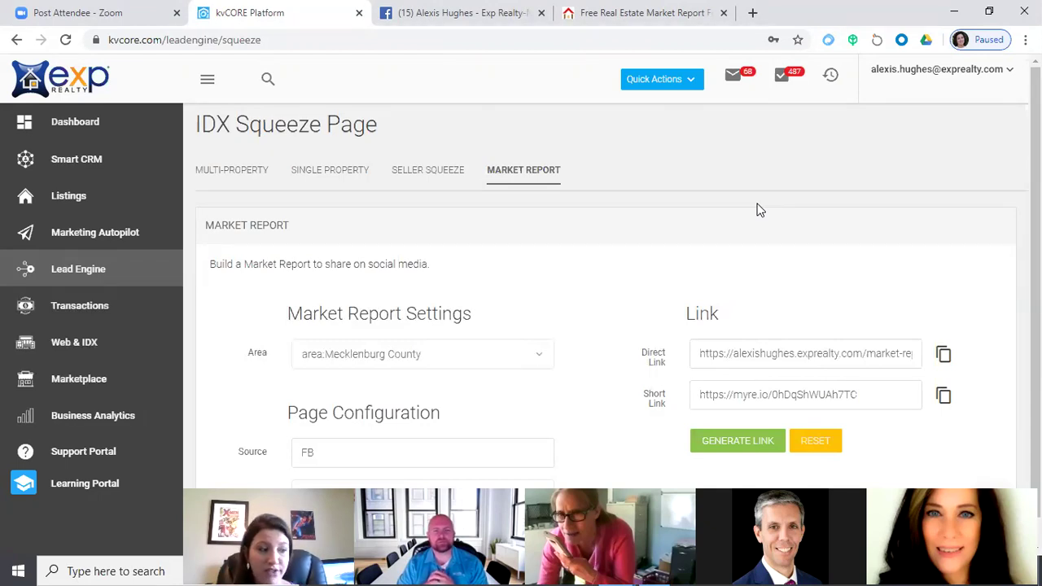
Return to the Facebook page's Community section and examine the friends' posts about listings and free lead generation
key("ctrl+Tab")
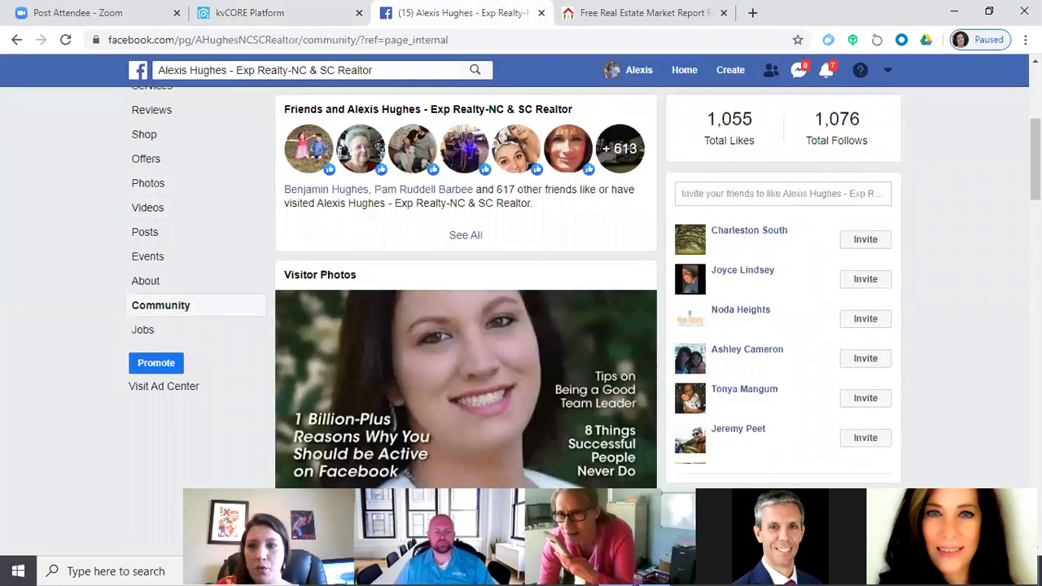
scroll(464, 284, "down", 10)
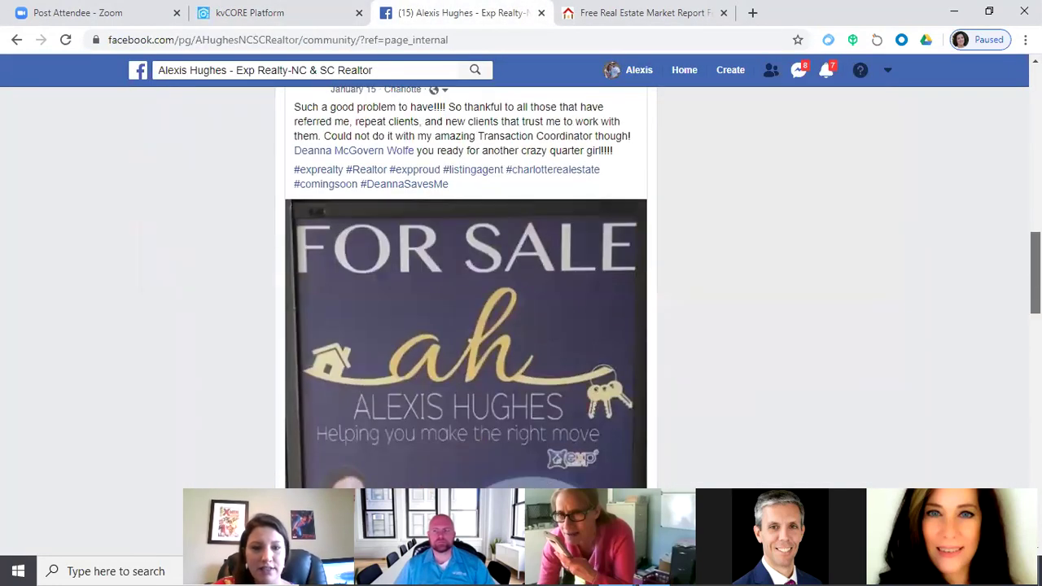
scroll(464, 285, "down", 15)
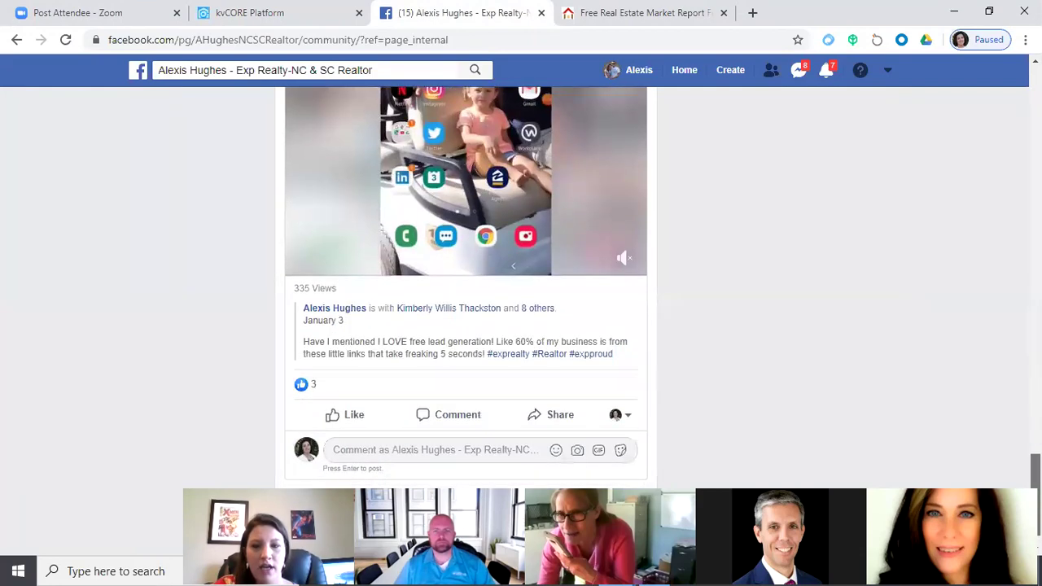
scroll(651, 285, "up", 10)
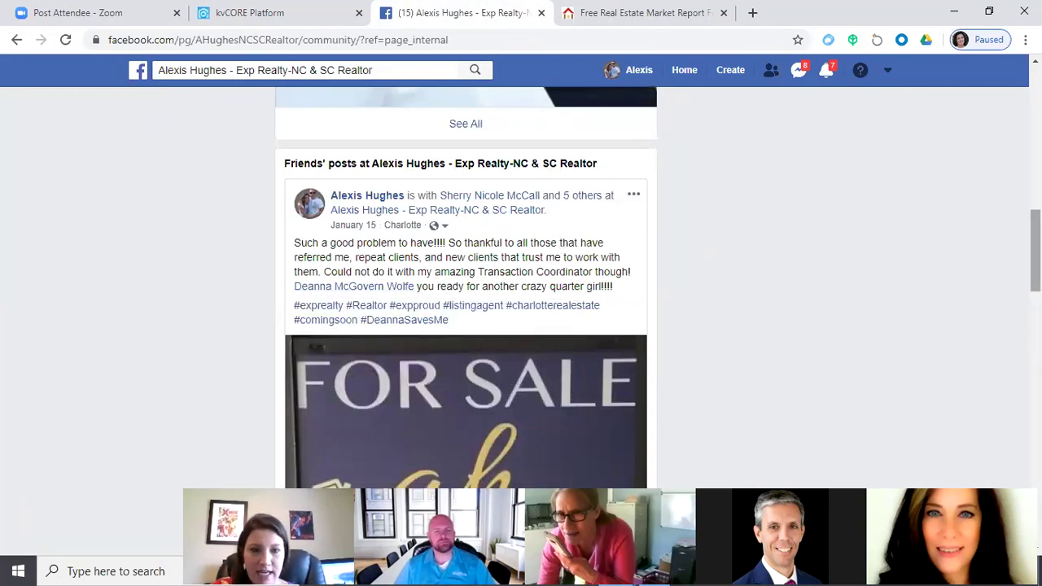
scroll(706, 388, "down", 1)
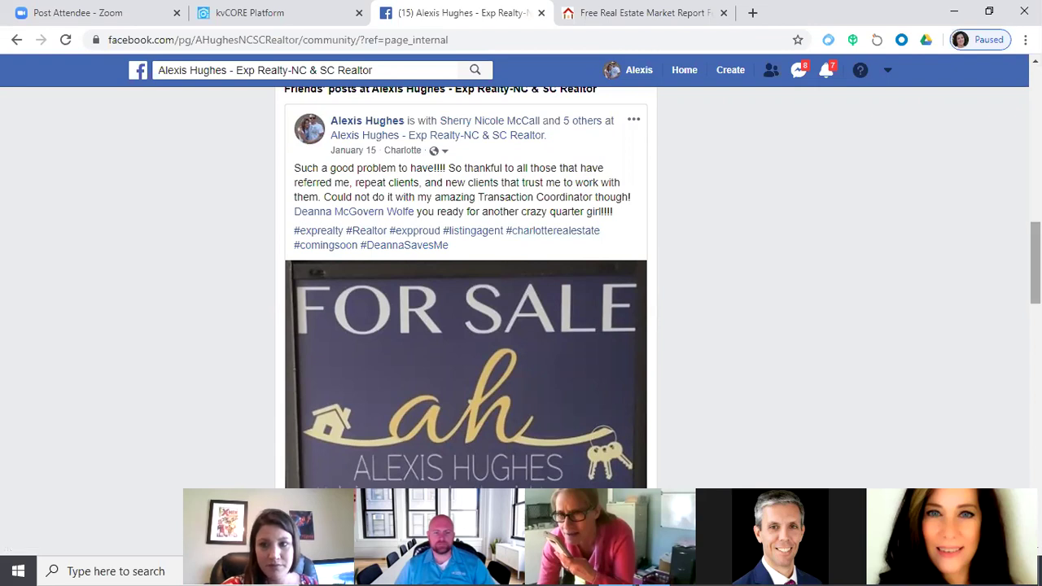
scroll(466, 284, "down", 8)
scroll(465, 285, "down", 5)
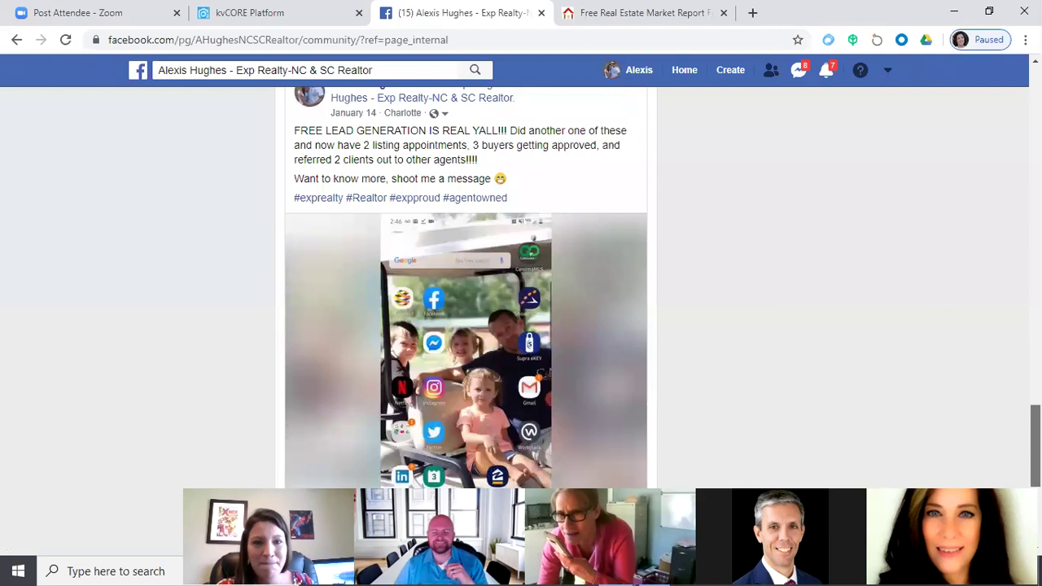
scroll(466, 285, "down", 4)
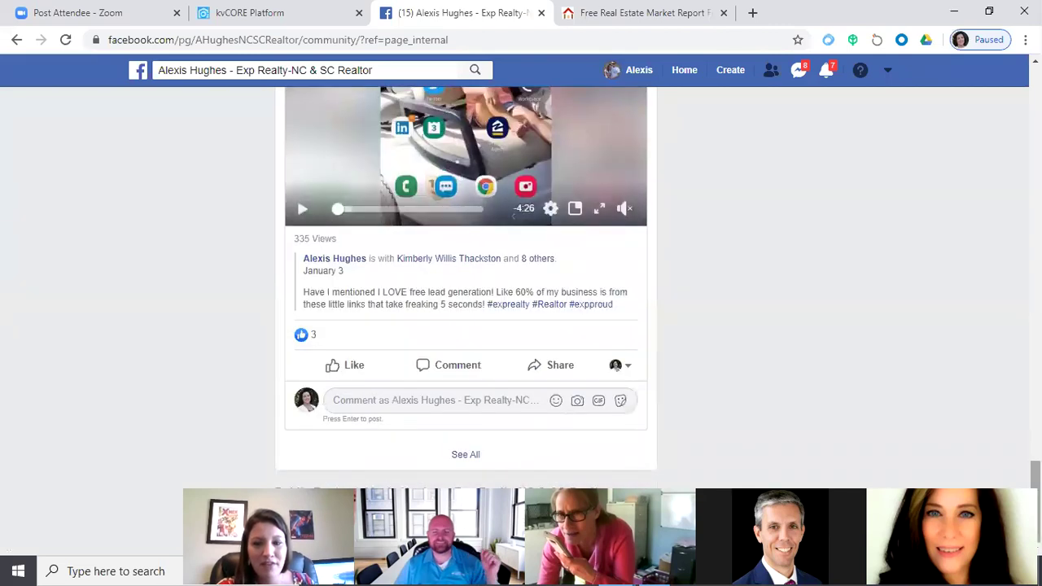
scroll(466, 285, "down", 5)
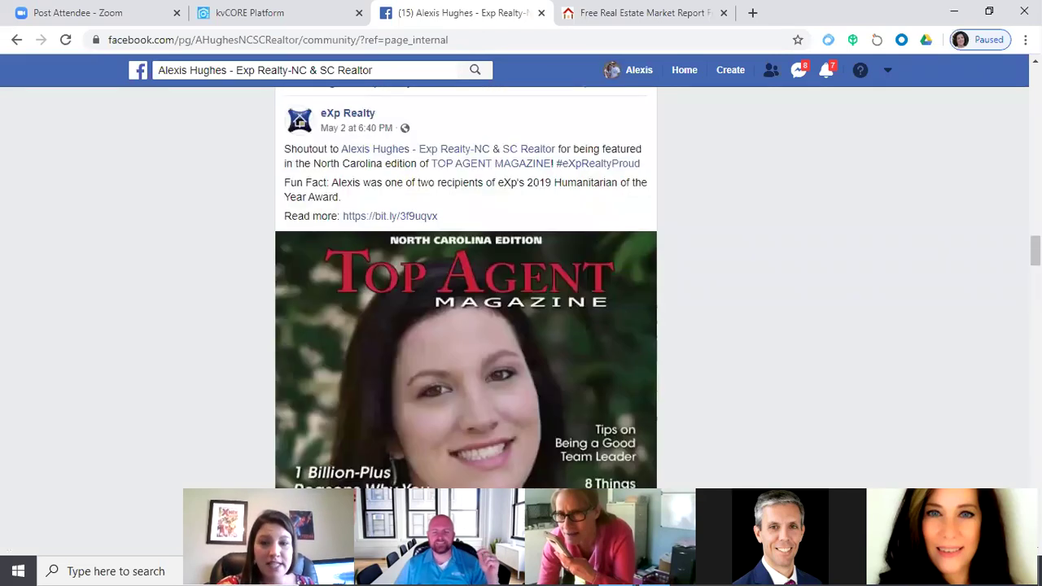
key("Home")
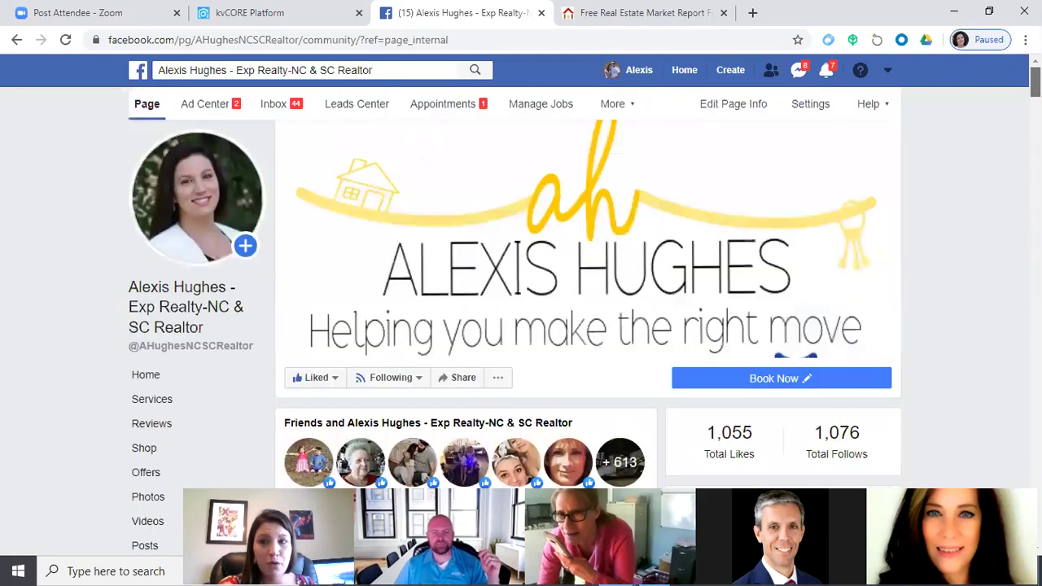